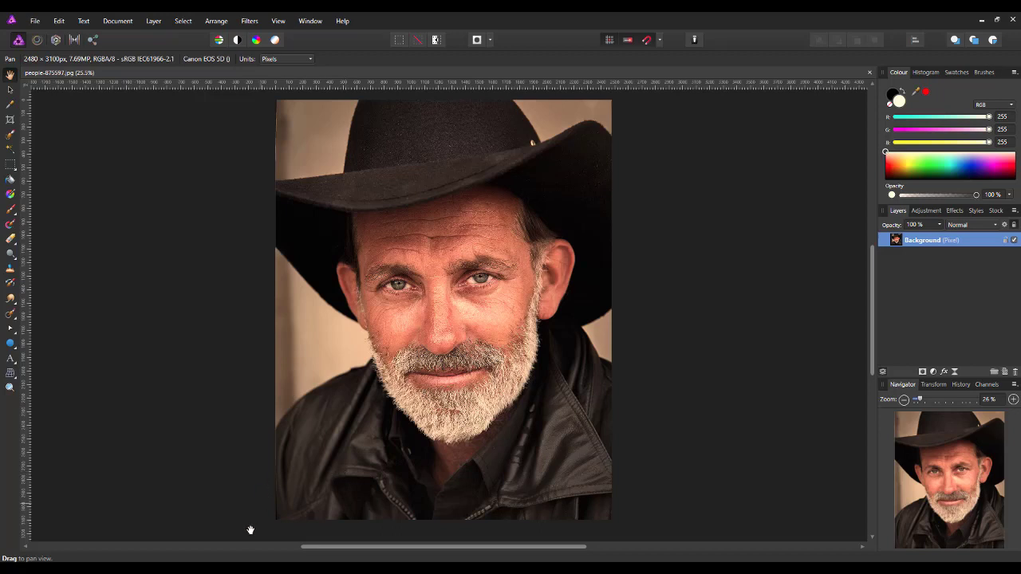
# Step: In Edge, bring up the dafont.com home page and enter 'western' in its font search box
pyautogui.hotkey('alt', 'Tab')
pyautogui.hotkey('ctrl', 'l')
pyautogui.click(496, 299)
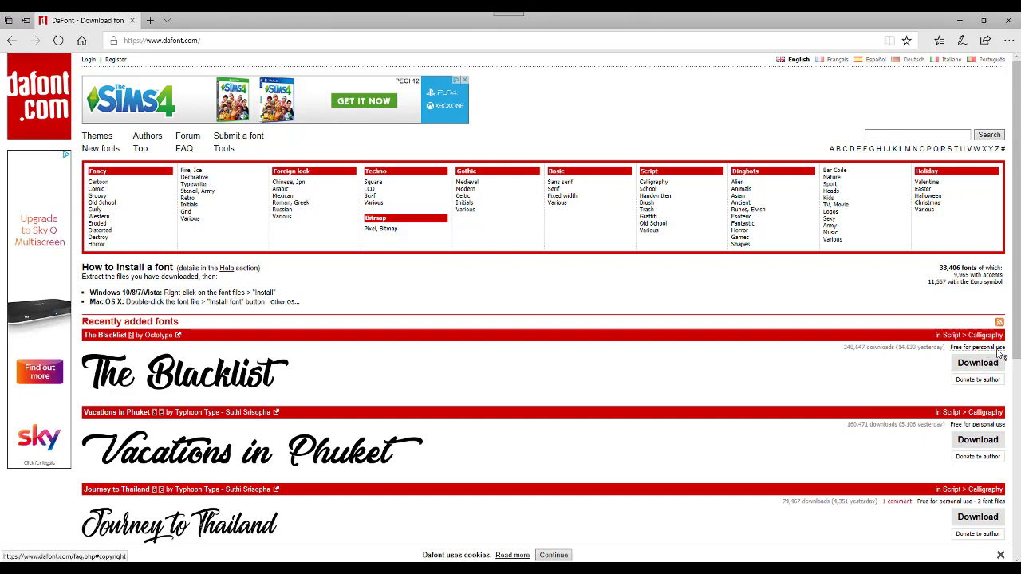
pyautogui.scroll(-5, 1018, 343)
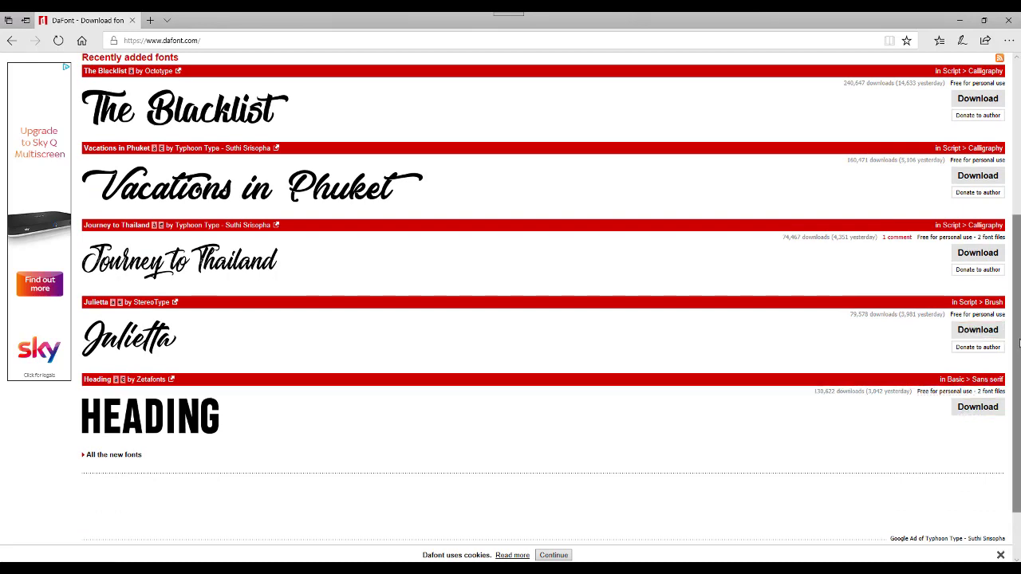
pyautogui.moveTo(1018, 342); pyautogui.dragTo(1015, 296)
pyautogui.scroll(3, 1013, 296)
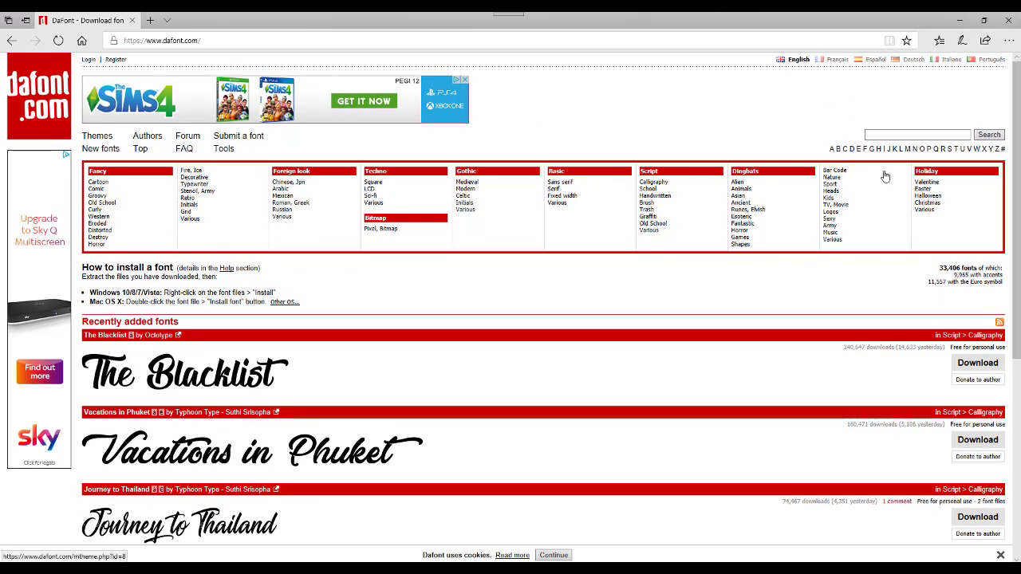
pyautogui.click(878, 134)
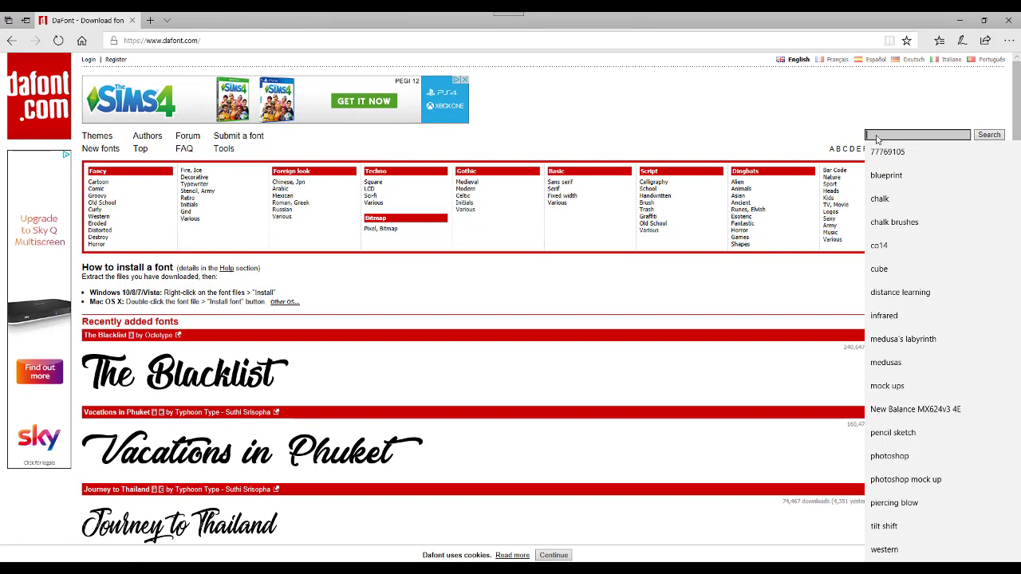
pyautogui.write('western')
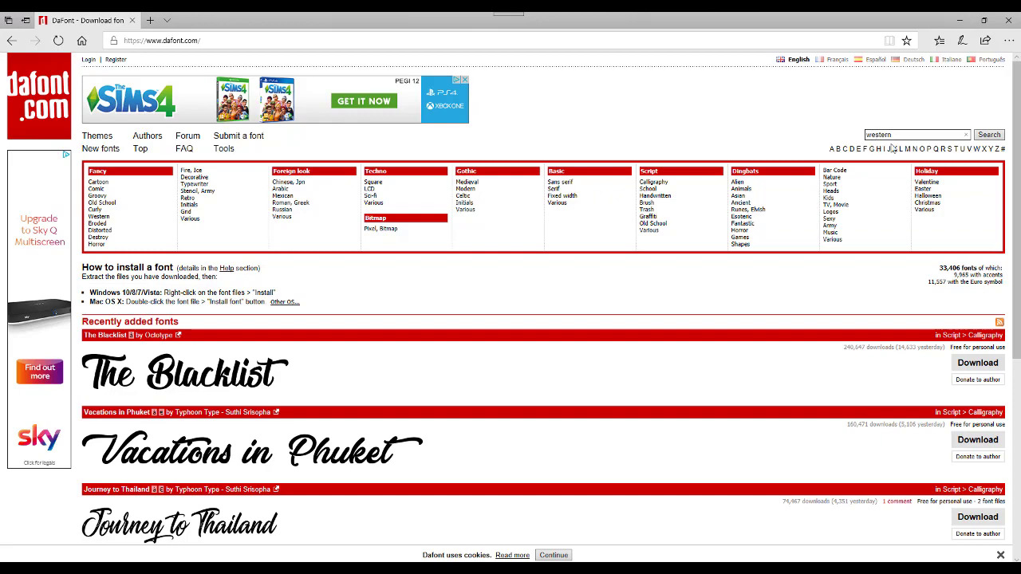
# Step: Run the 'western' font search and scroll through the results to find the Western font
pyautogui.click(990, 135)
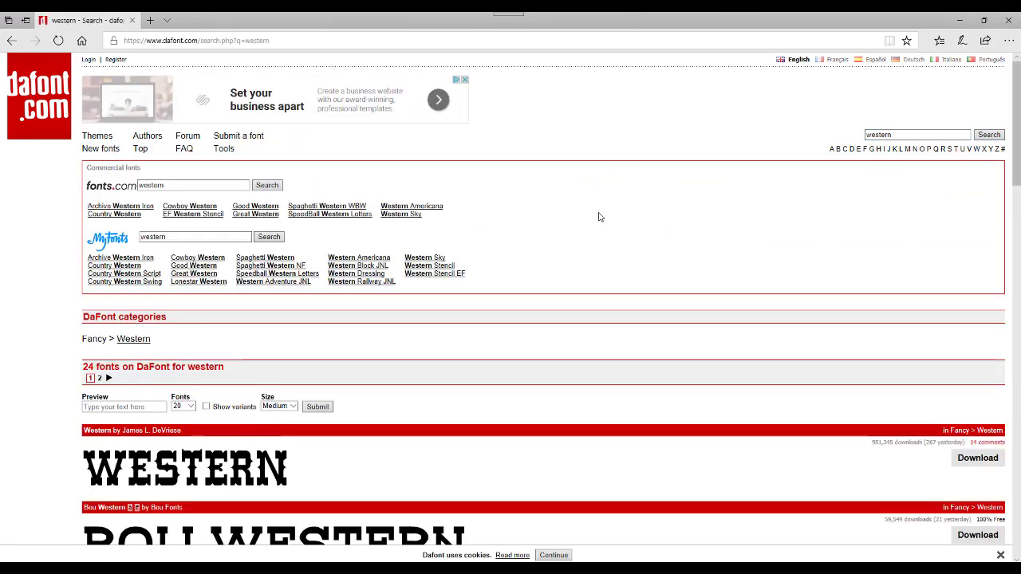
pyautogui.scroll(-1, 570, 343)
pyautogui.scroll(-3, 359, 416)
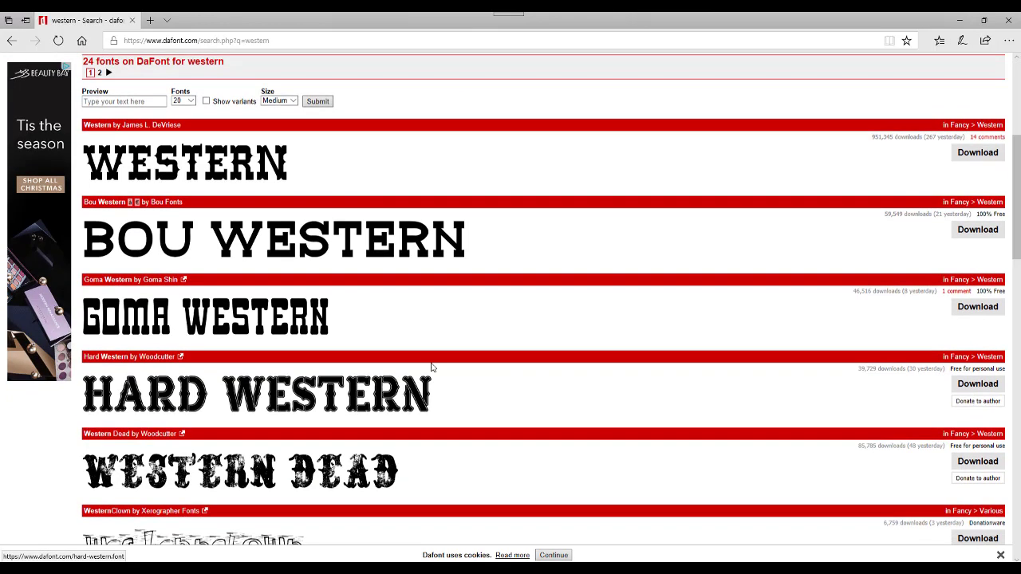
pyautogui.scroll(-3, 497, 342)
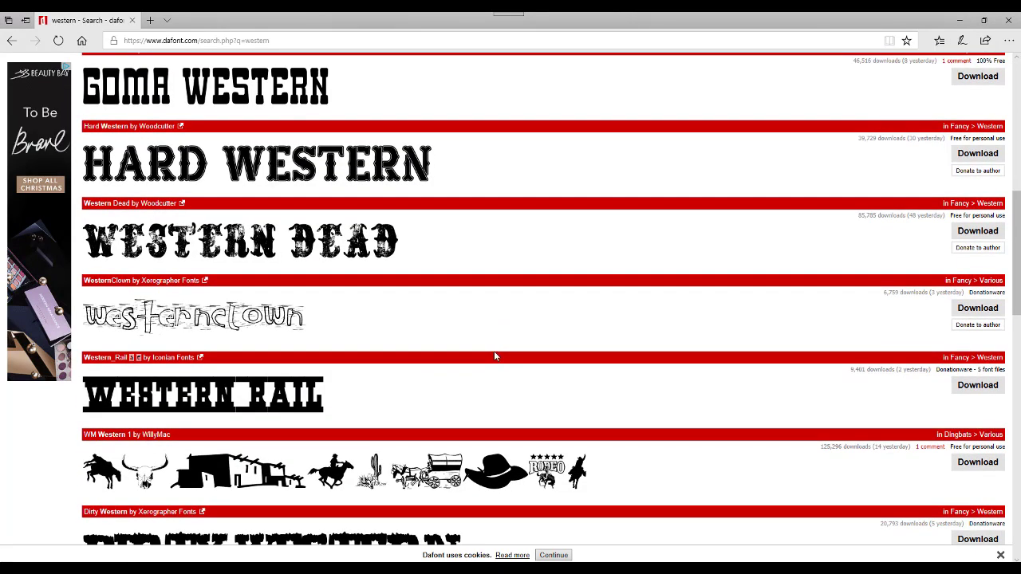
pyautogui.scroll(-2, 494, 356)
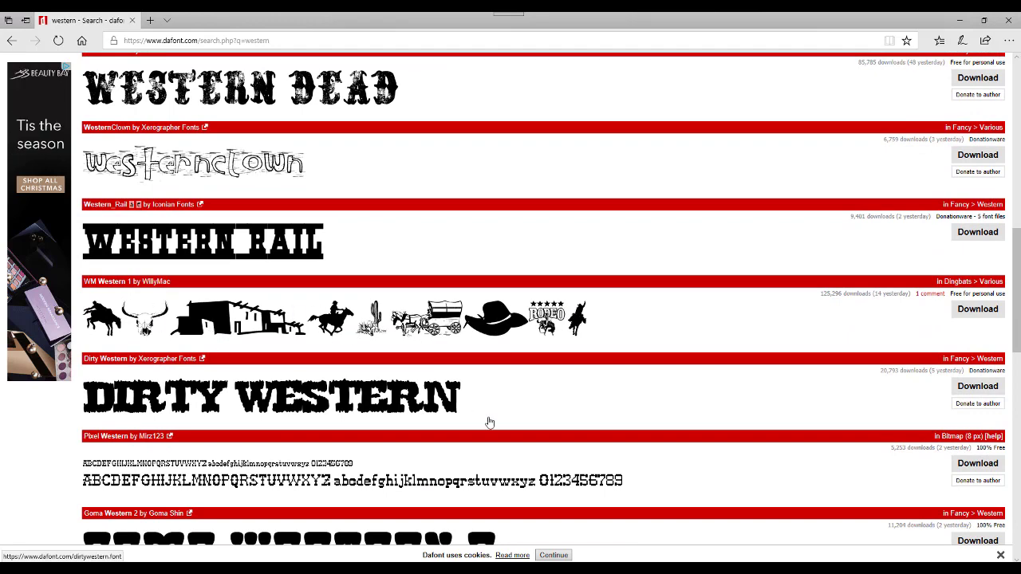
pyautogui.scroll(8, 490, 423)
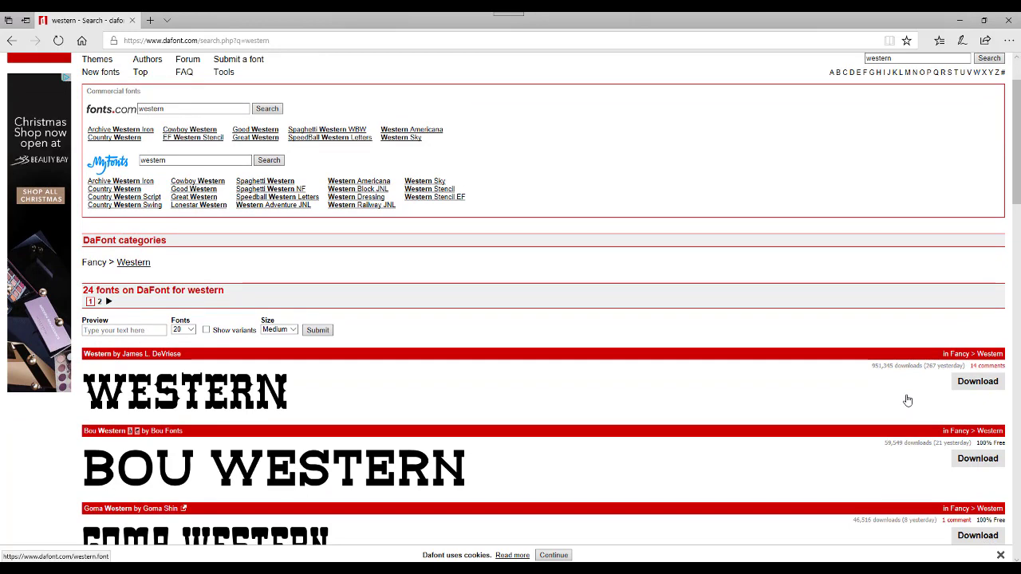
pyautogui.scroll(-1, 906, 400)
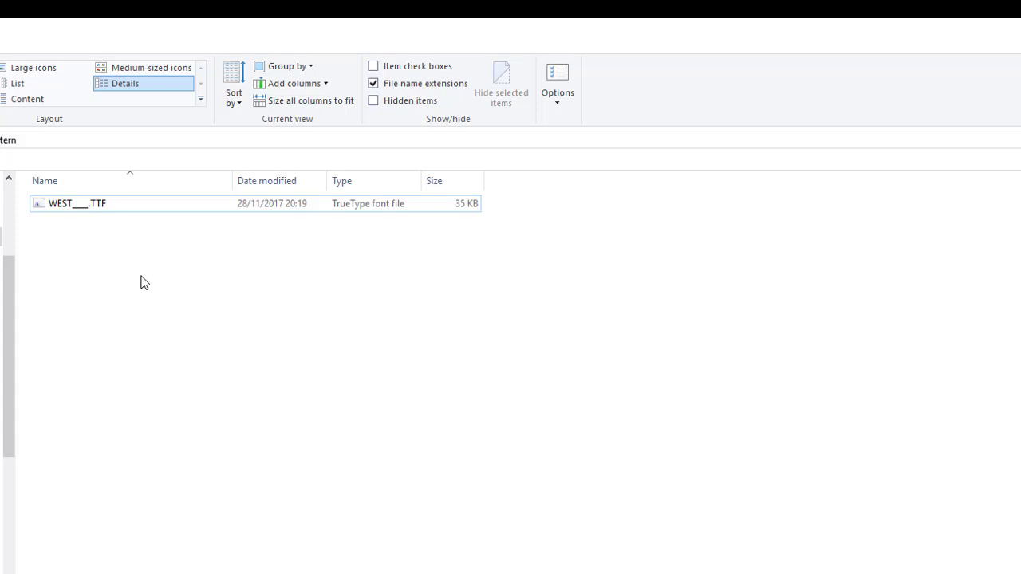
# Step: Install the WEST___.TTF font from File Explorer and close the folder window
pyautogui.click(60, 209)
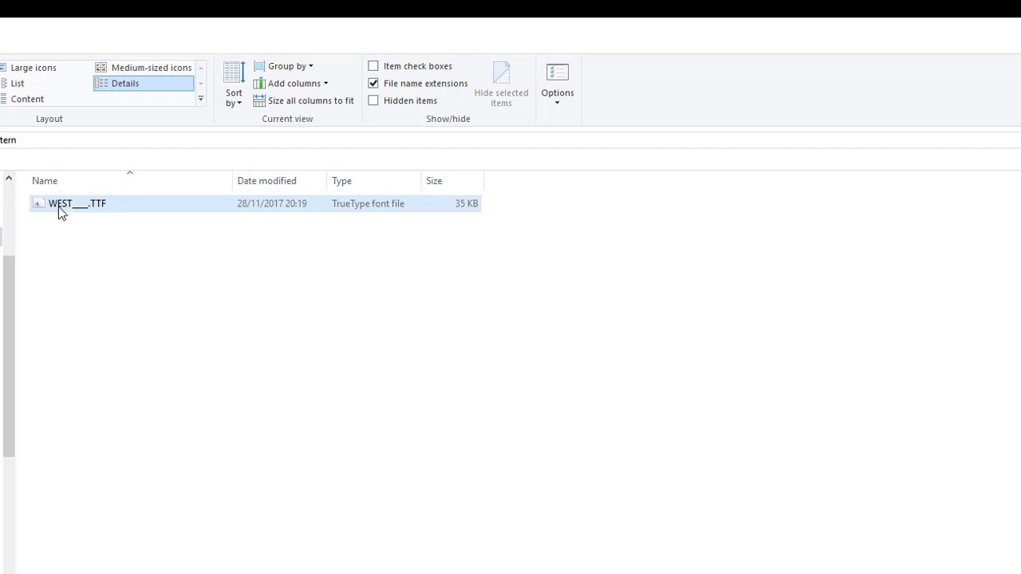
pyautogui.rightClick(61, 209)
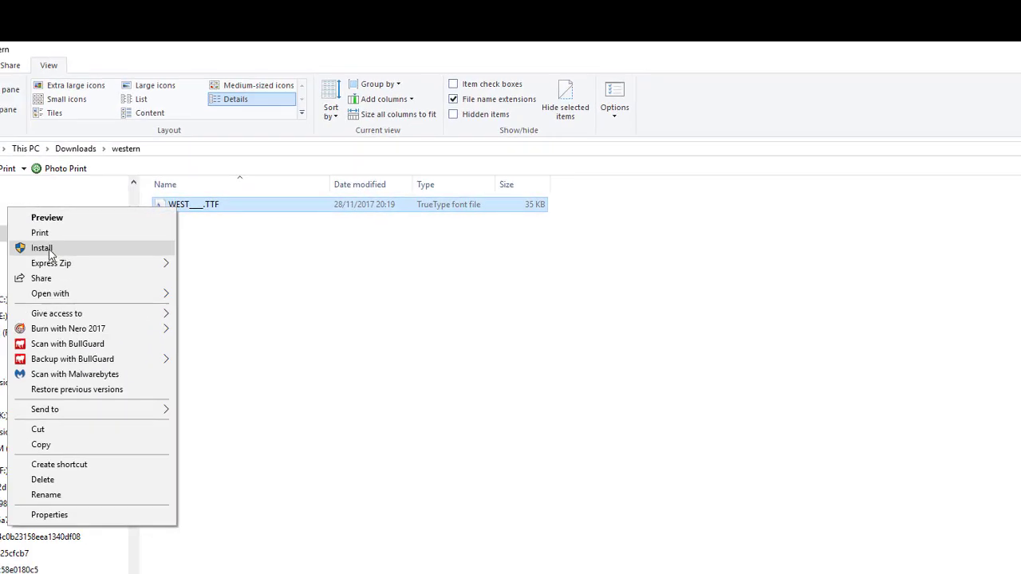
pyautogui.click(42, 248)
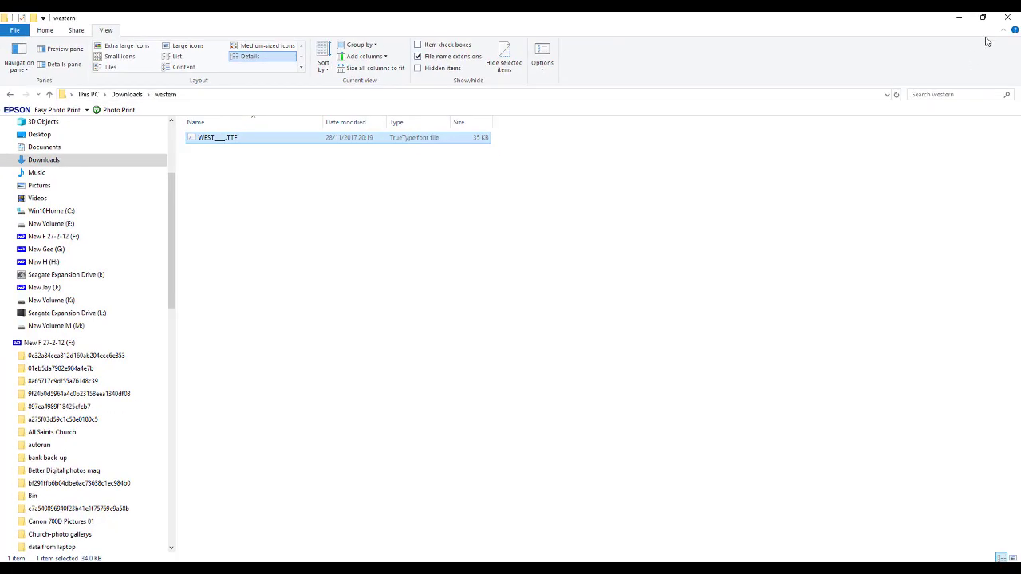
pyautogui.click(958, 16)
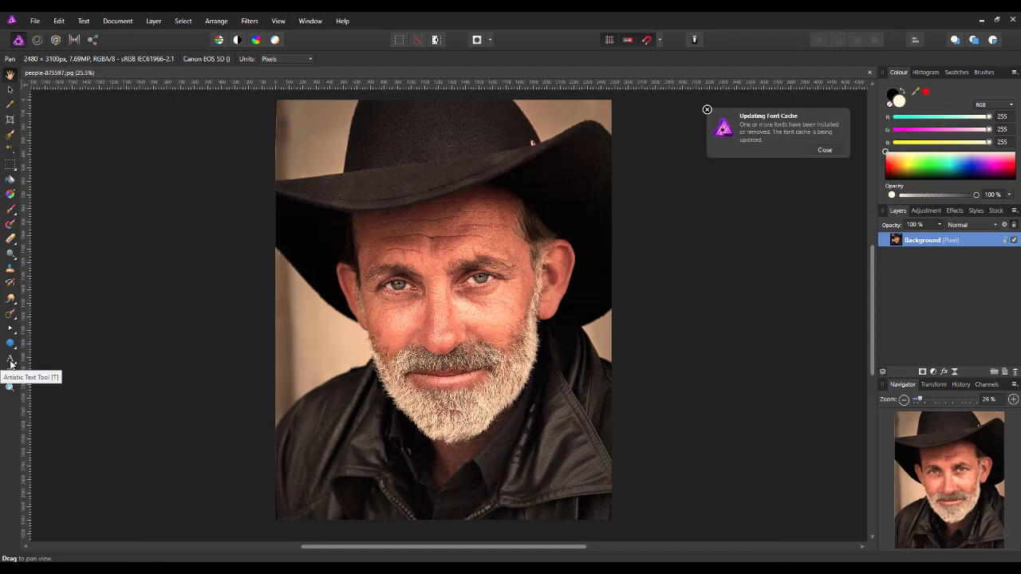
# Step: Choose the Artistic Text Tool and show the installed font list, with Arial current
pyautogui.click(35, 21)
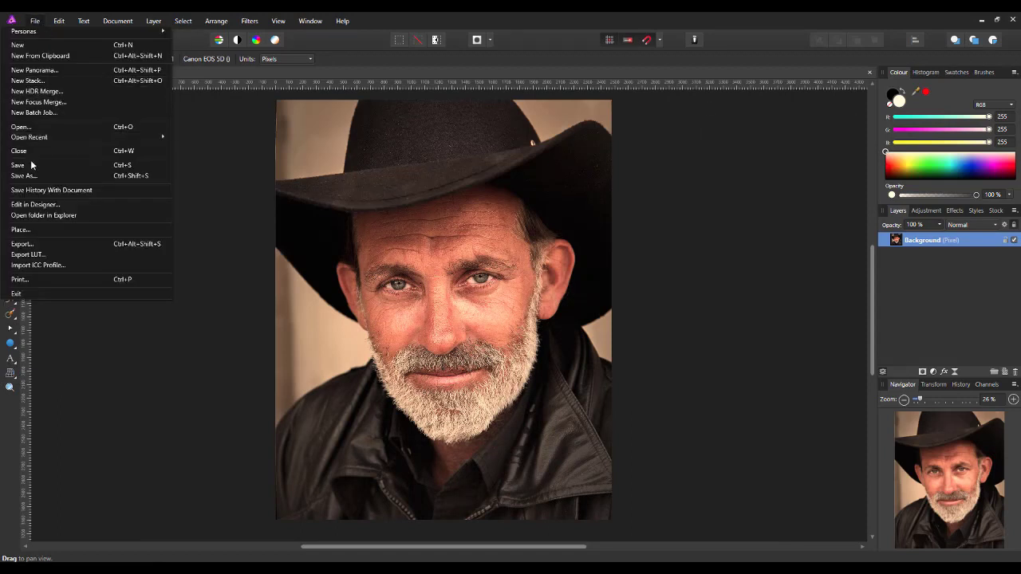
pyautogui.click(64, 351)
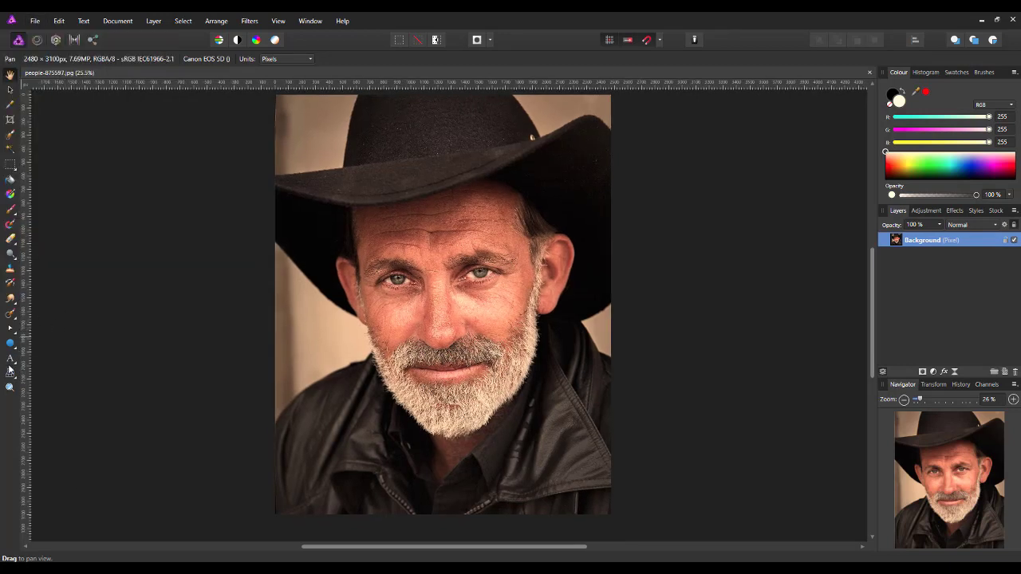
pyautogui.click(12, 359)
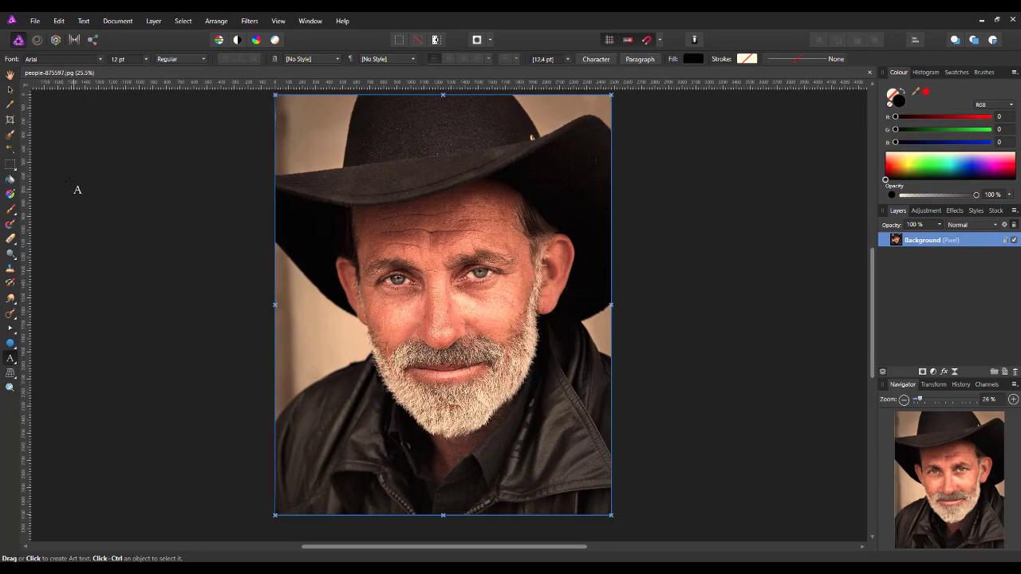
pyautogui.click(101, 59)
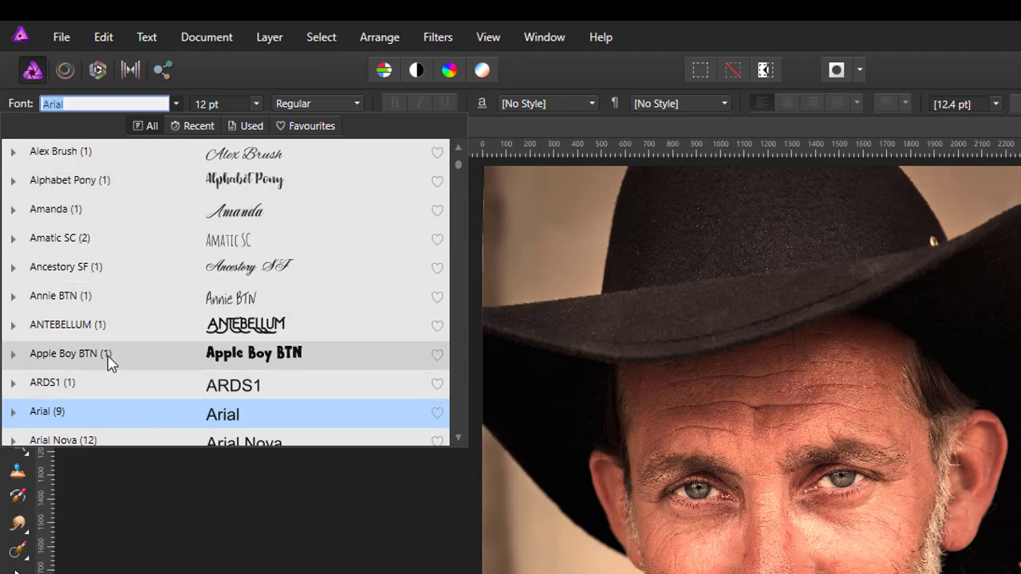
pyautogui.click(12, 240)
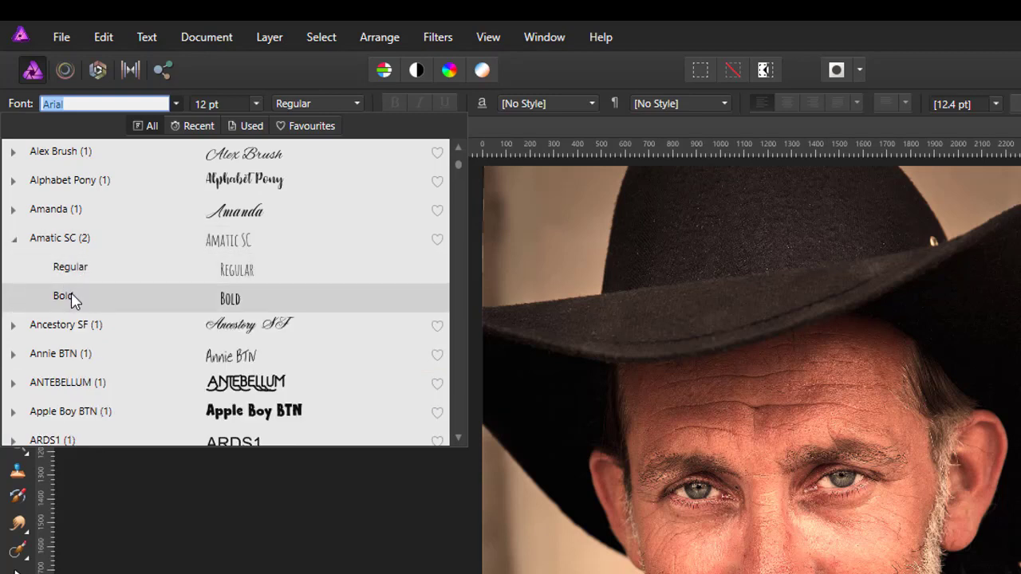
pyautogui.scroll(-2, 184, 327)
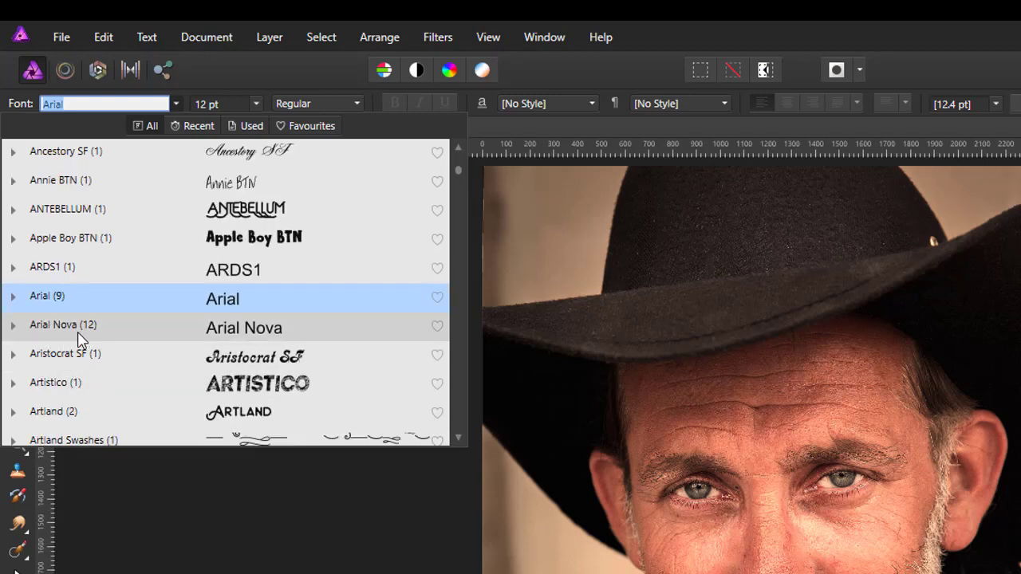
pyautogui.click(12, 327)
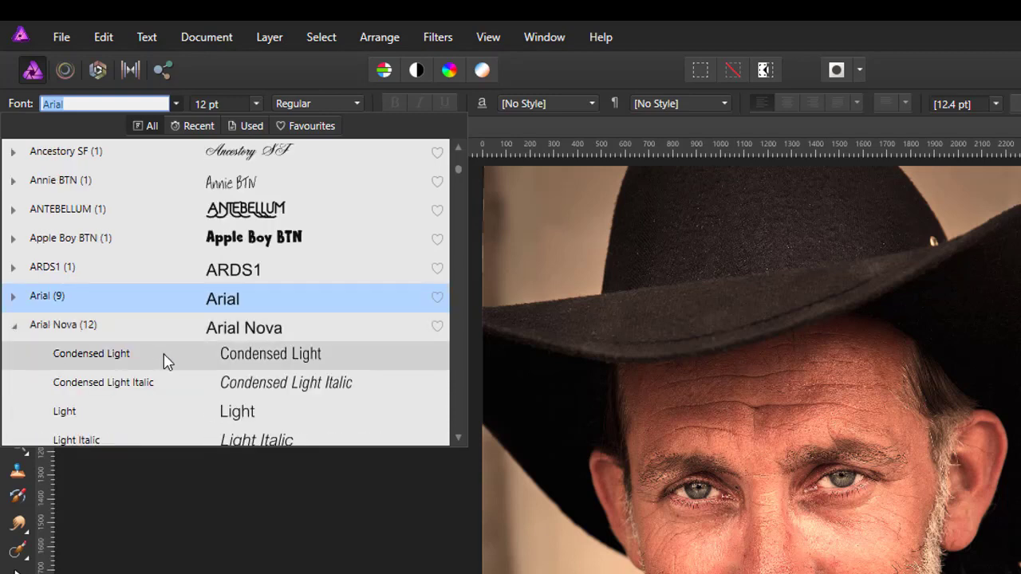
pyautogui.scroll(-1, 159, 343)
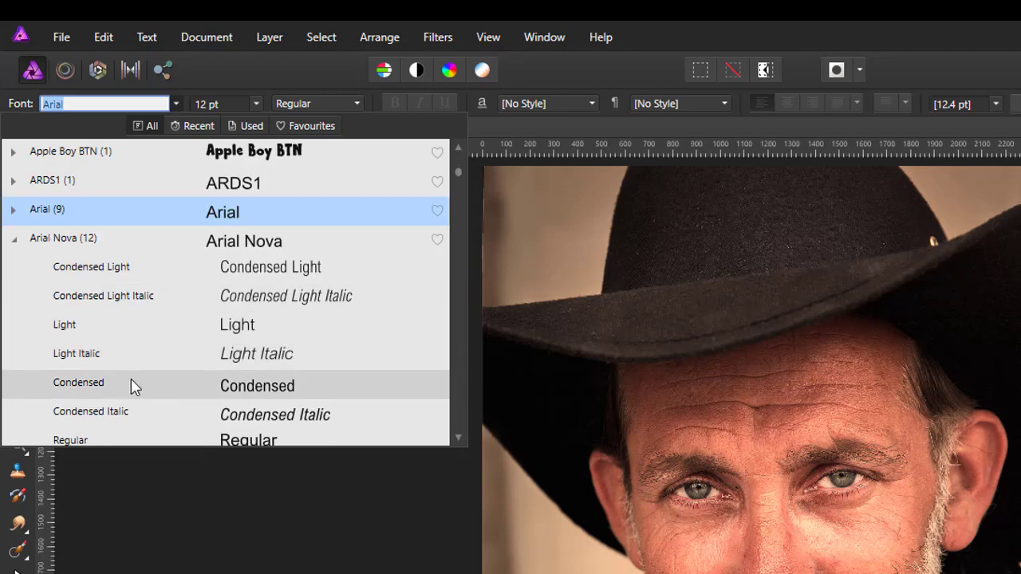
pyautogui.scroll(-1, 135, 402)
pyautogui.scroll(1, 138, 403)
pyautogui.scroll(2, 136, 403)
pyautogui.scroll(-1, 126, 371)
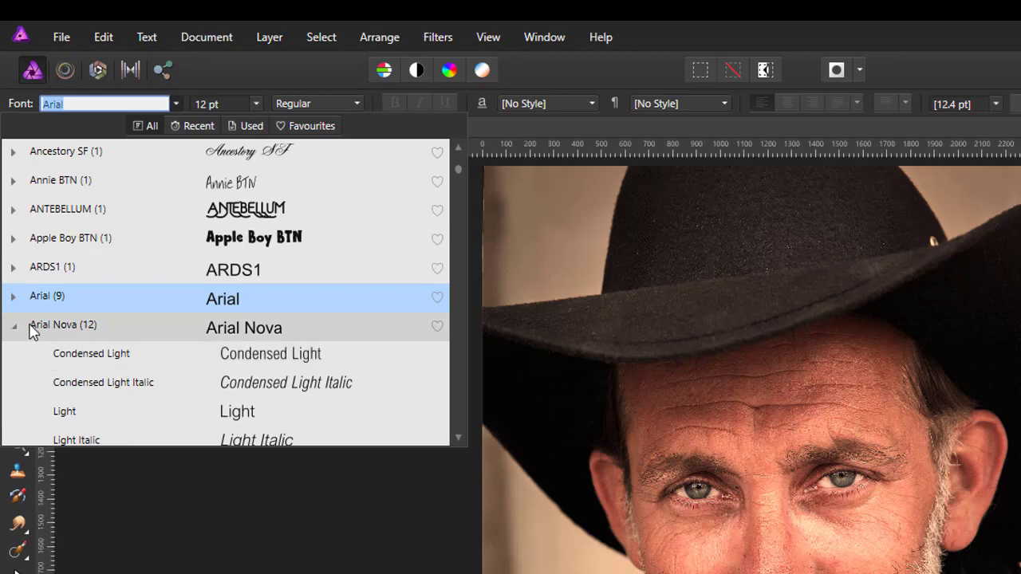
pyautogui.click(12, 329)
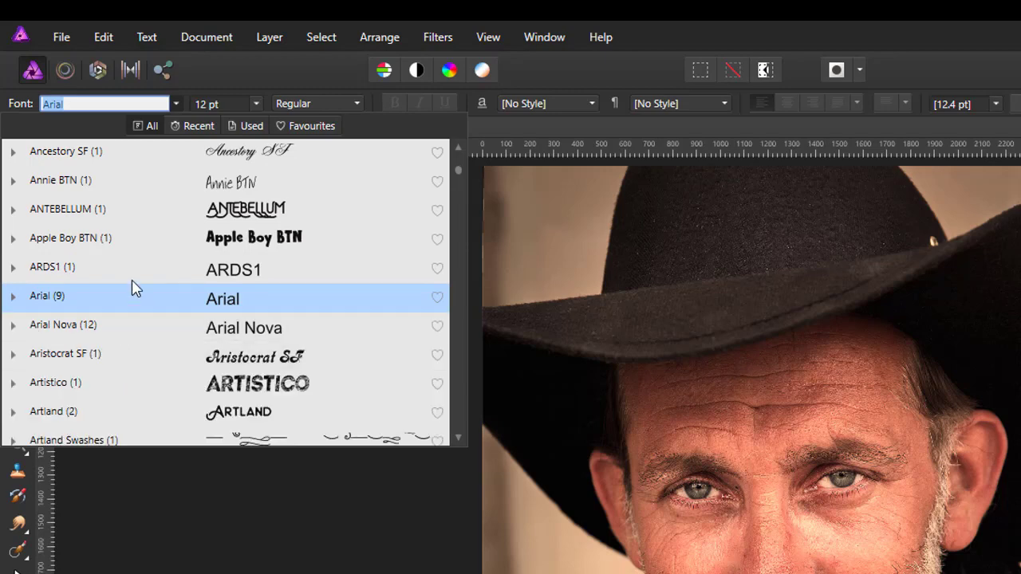
pyautogui.scroll(2, 169, 319)
pyautogui.scroll(2, 169, 326)
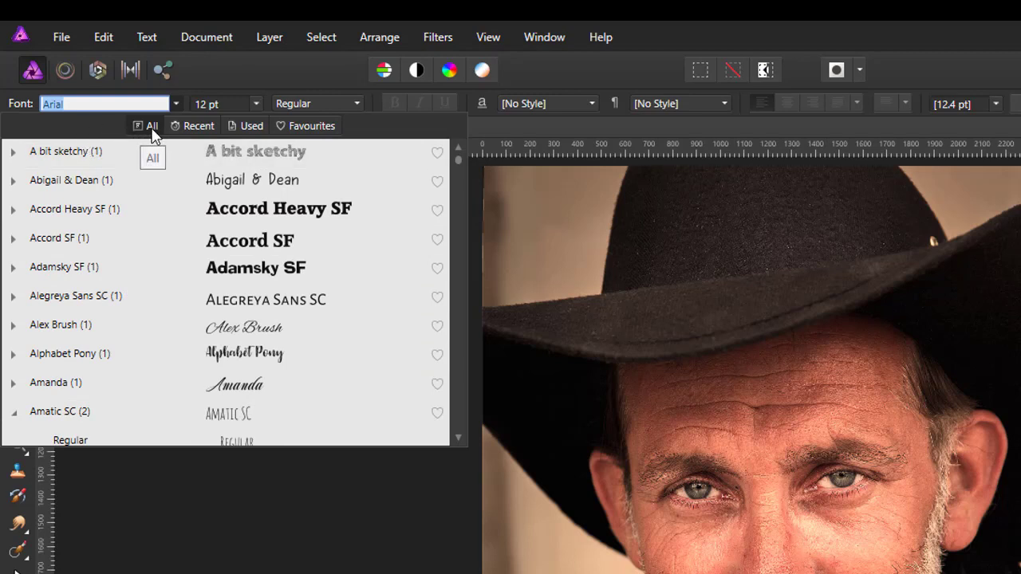
# Step: Try the Recent, Document, Favourites and All font filters, and favourite Berkshire Swash
pyautogui.click(197, 130)
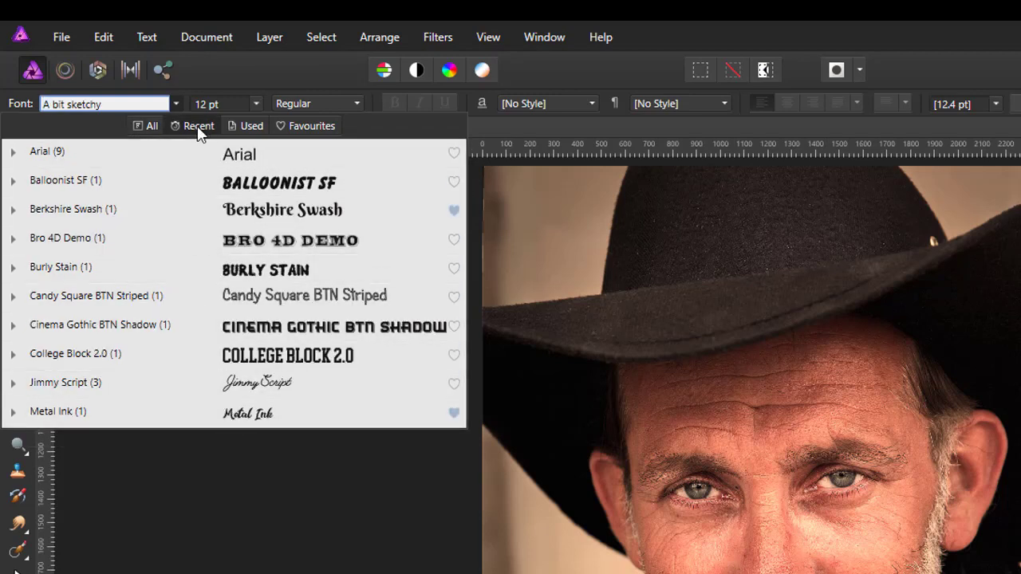
pyautogui.click(253, 130)
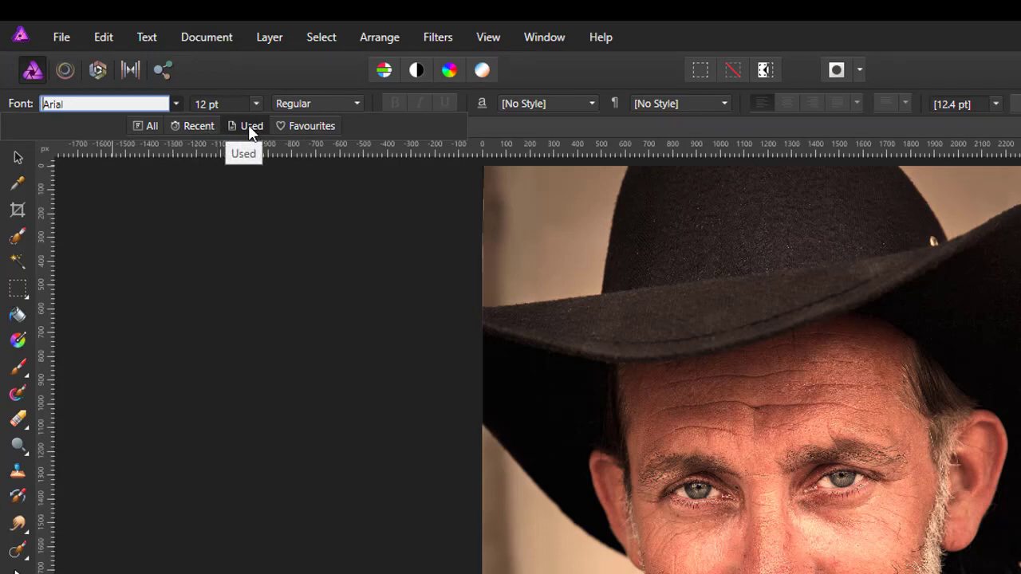
pyautogui.click(320, 129)
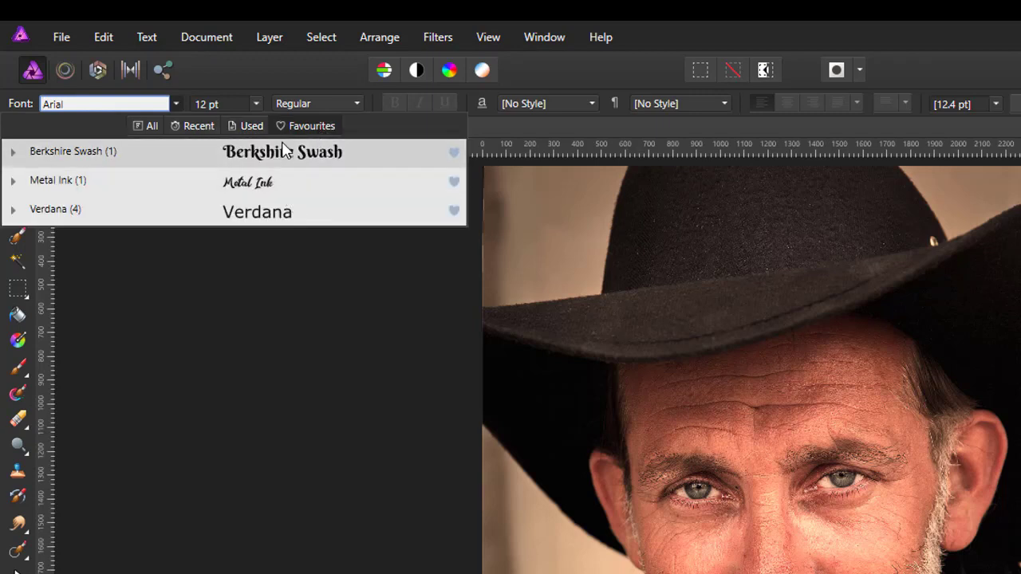
pyautogui.click(151, 128)
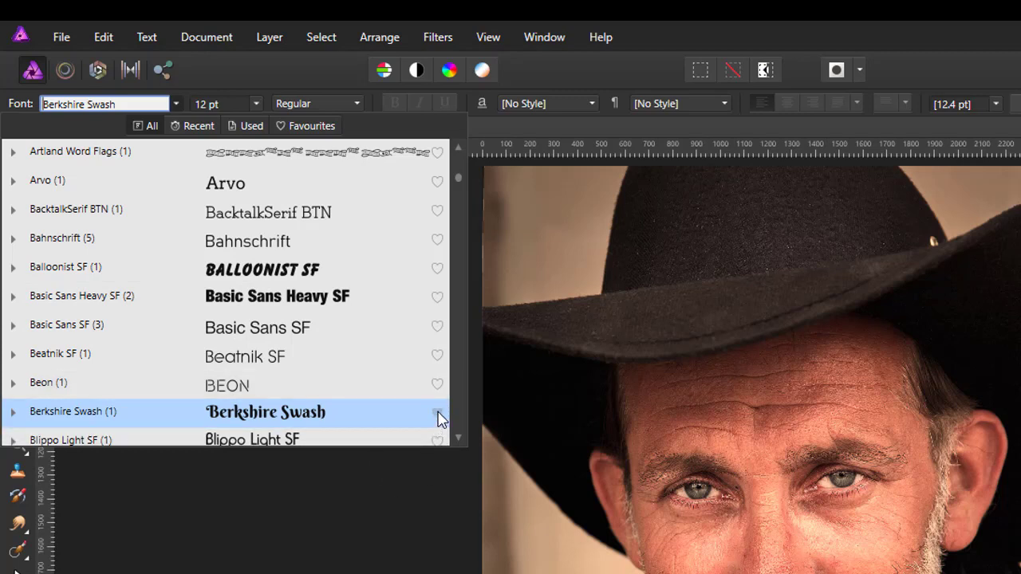
pyautogui.click(437, 412)
pyautogui.click(312, 127)
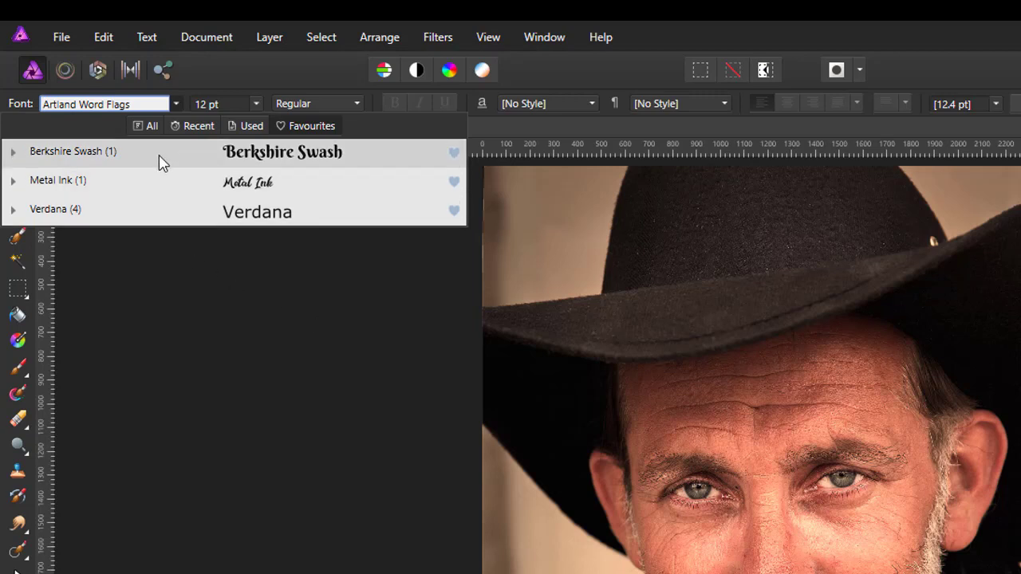
pyautogui.click(151, 127)
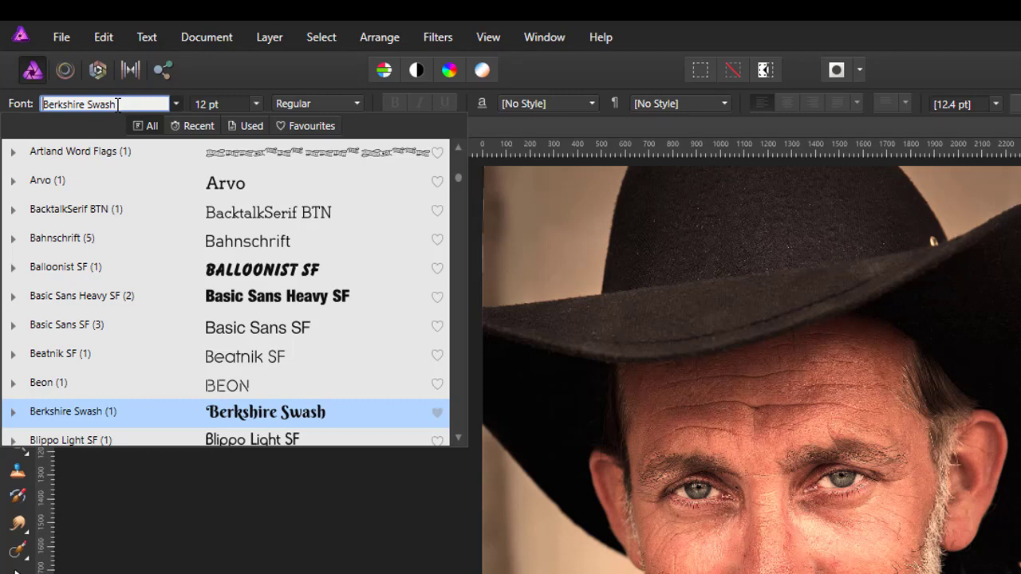
# Step: Switch the font to Western and type 'Cowboy' as art text on the photo's lower left
pyautogui.moveTo(117, 104); pyautogui.dragTo(43, 104)
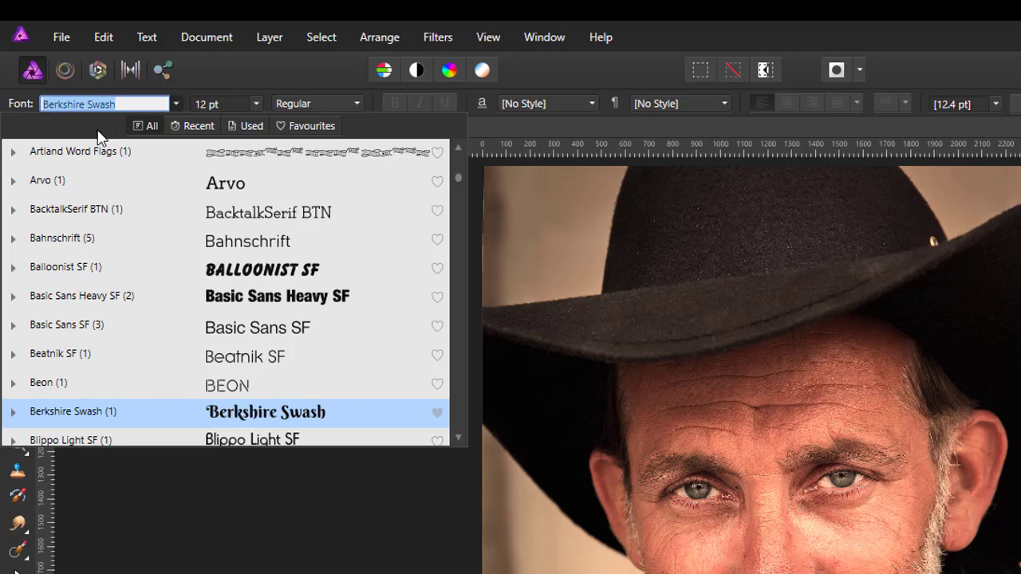
pyautogui.write('w')
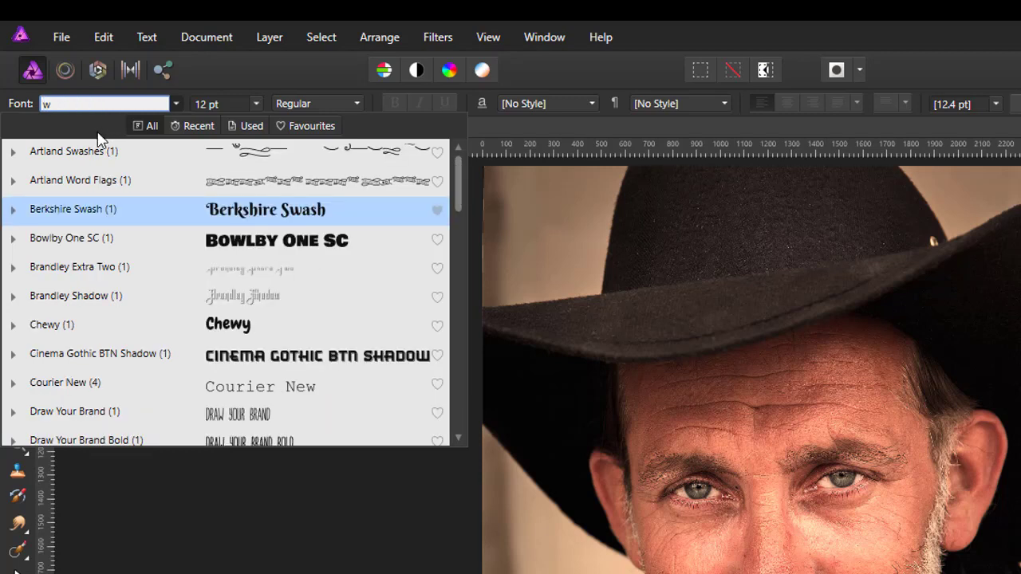
pyautogui.write('es')
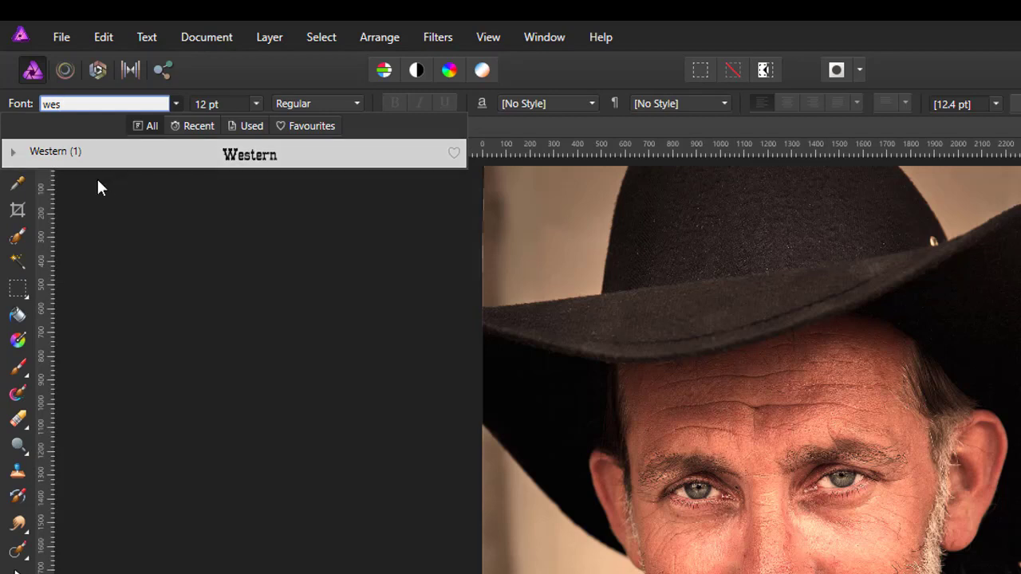
pyautogui.click(52, 155)
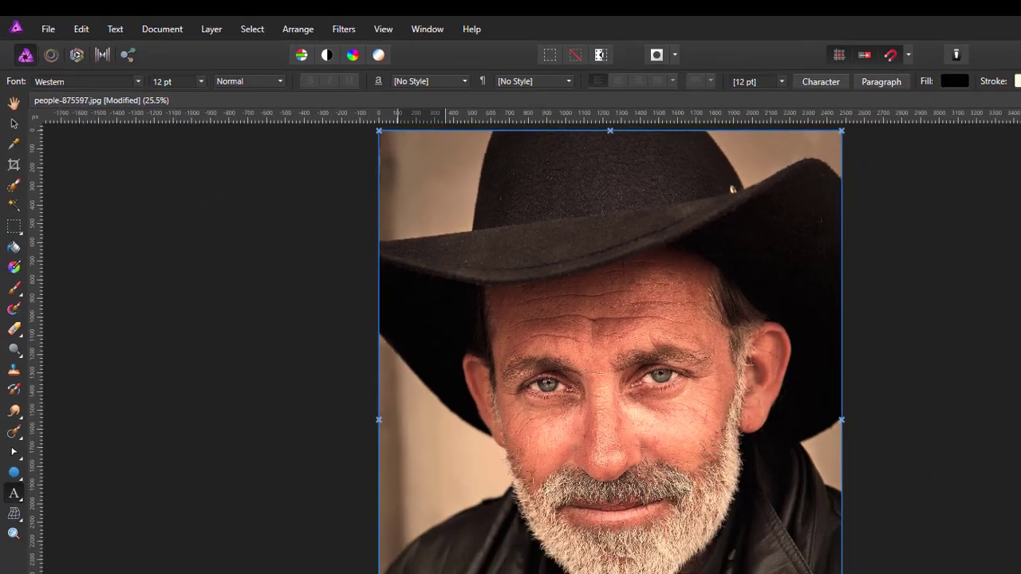
pyautogui.moveTo(289, 442); pyautogui.dragTo(335, 507)
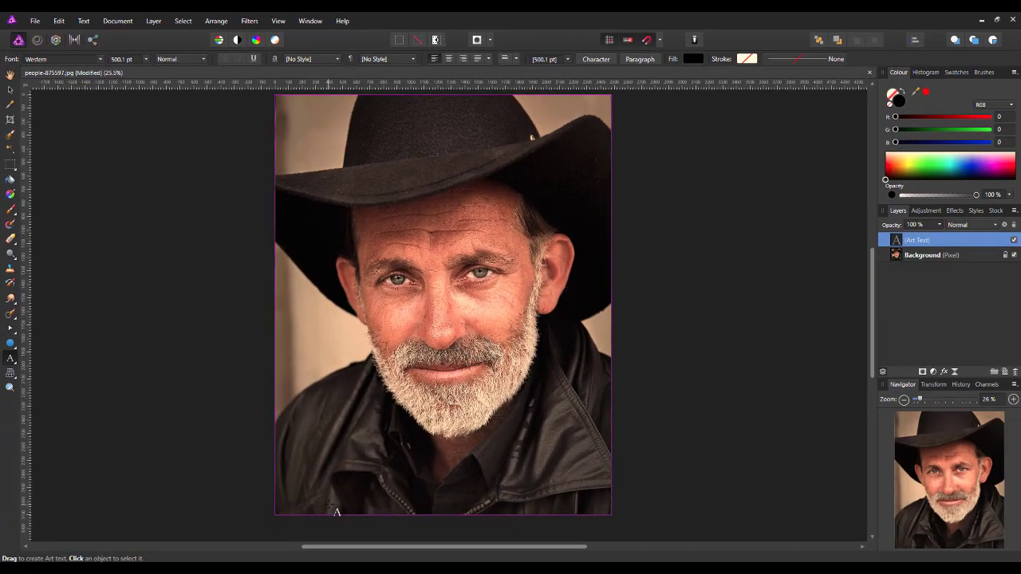
pyautogui.write('C')
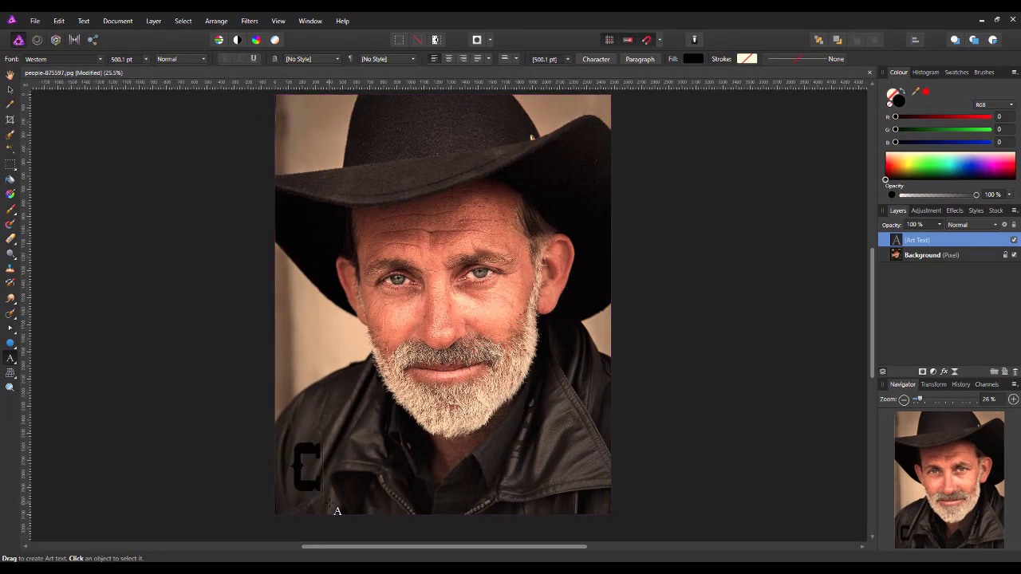
pyautogui.write('owbo')
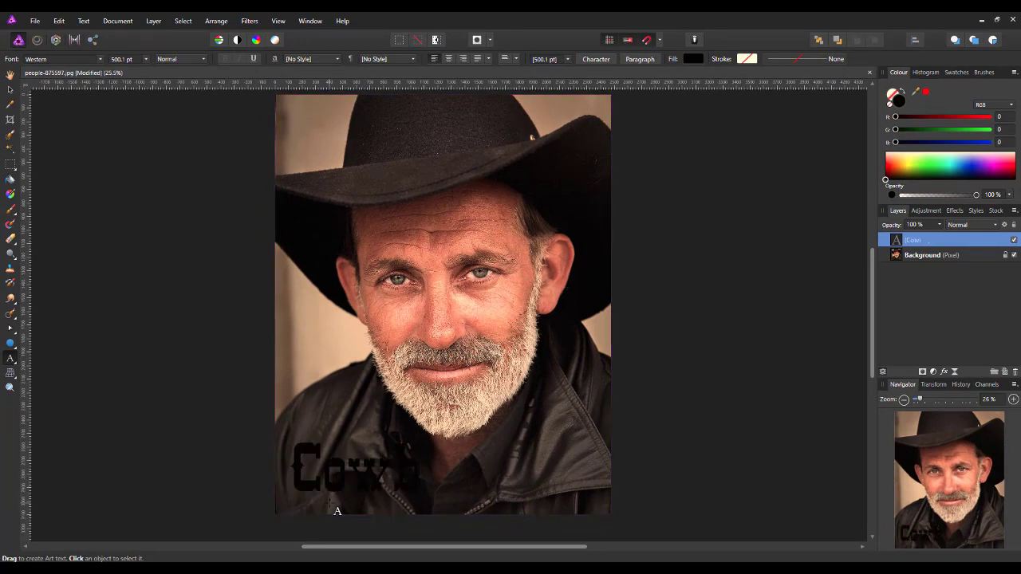
pyautogui.write('y')
pyautogui.press('Escape')
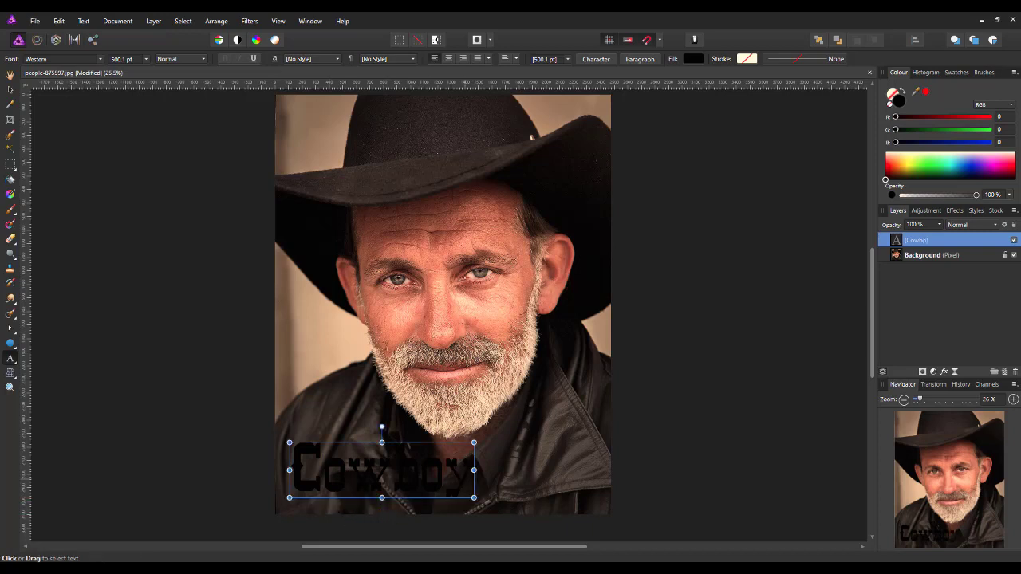
pyautogui.hotkey('shift', 'Left')
pyautogui.hotkey('shift', 'Left')
pyautogui.hotkey('shift', 'Left')
pyautogui.hotkey('shift', 'Left')
pyautogui.hotkey('shift', 'Left')
pyautogui.hotkey('shift', 'Left')
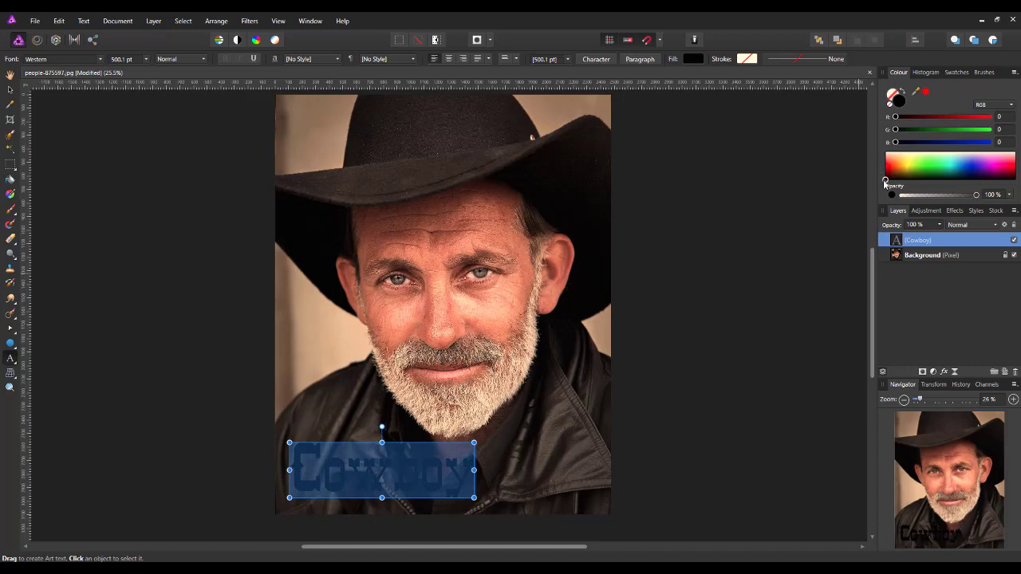
# Step: Colour the Cowboy text light cream and stretch it to 625.6 pt across the portrait's bottom
pyautogui.moveTo(885, 177); pyautogui.dragTo(886, 156)
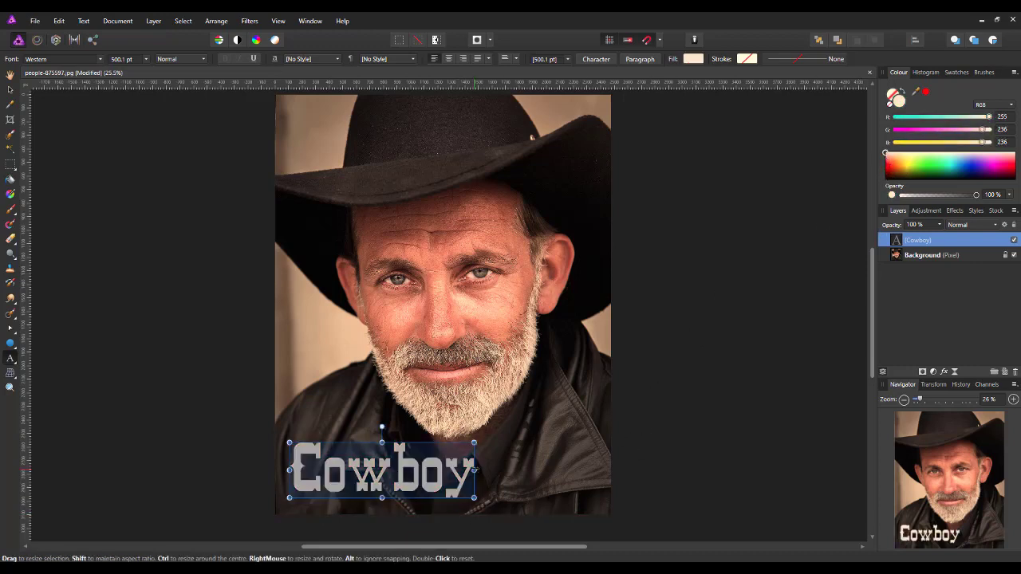
pyautogui.moveTo(474, 470); pyautogui.dragTo(587, 470)
pyautogui.click(439, 457)
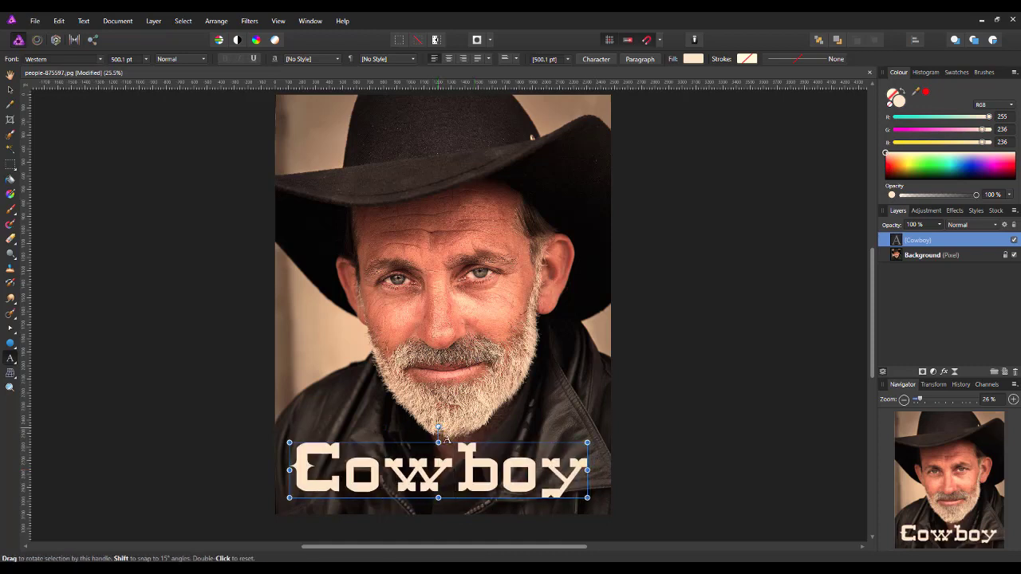
pyautogui.moveTo(438, 442); pyautogui.dragTo(438, 435)
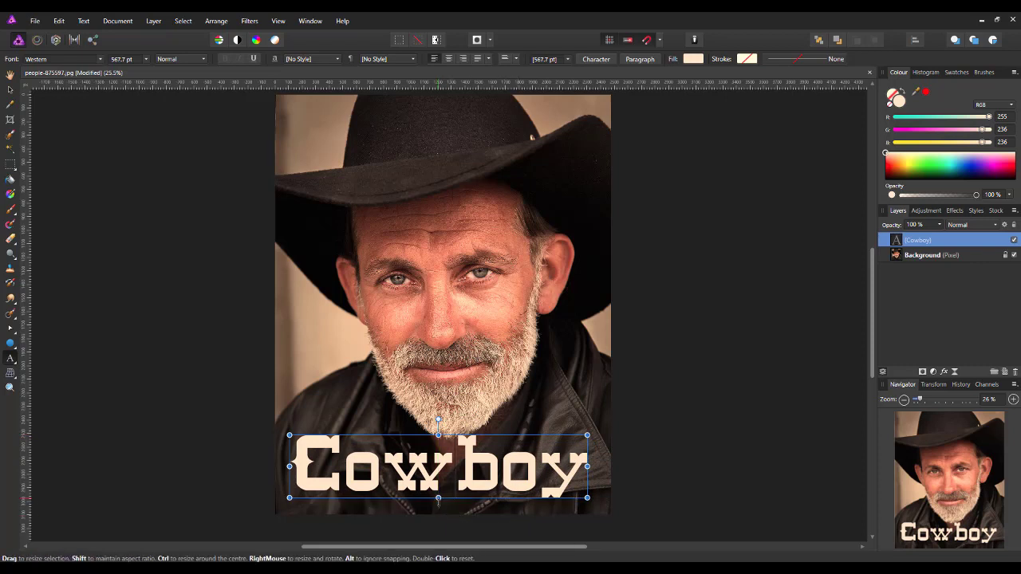
pyautogui.moveTo(438, 500); pyautogui.dragTo(438, 506)
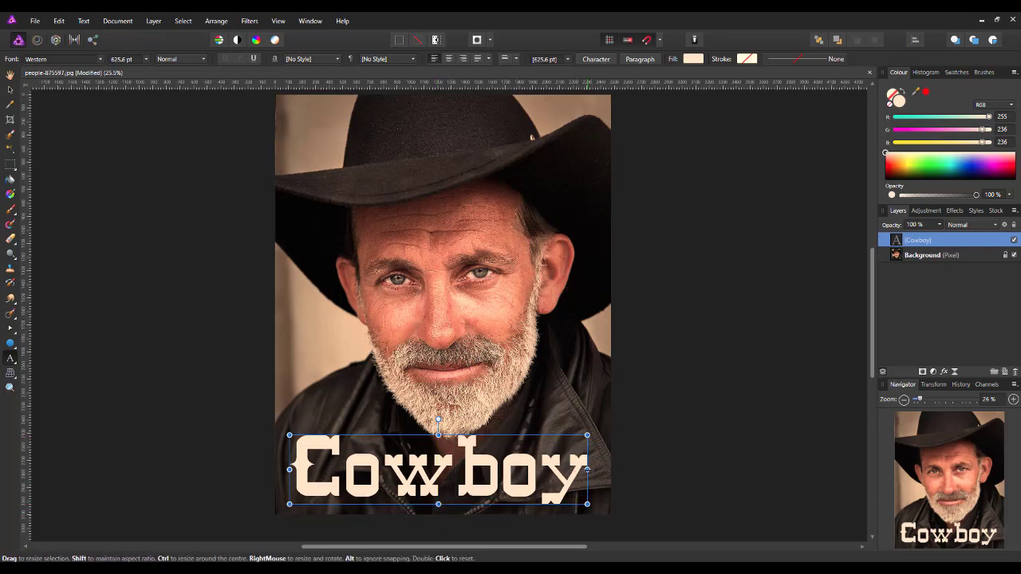
pyautogui.moveTo(587, 469); pyautogui.dragTo(602, 469)
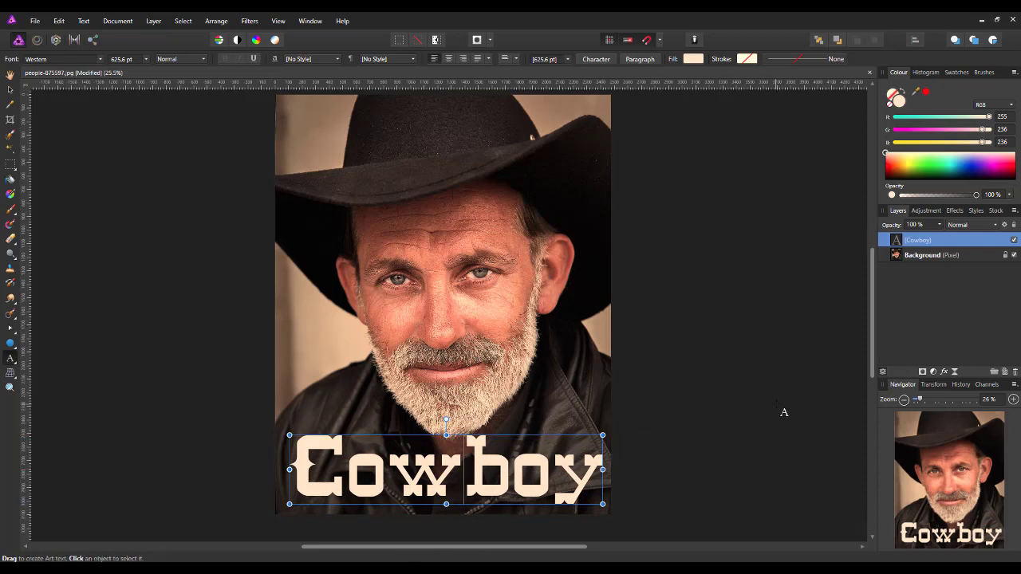
pyautogui.click(9, 88)
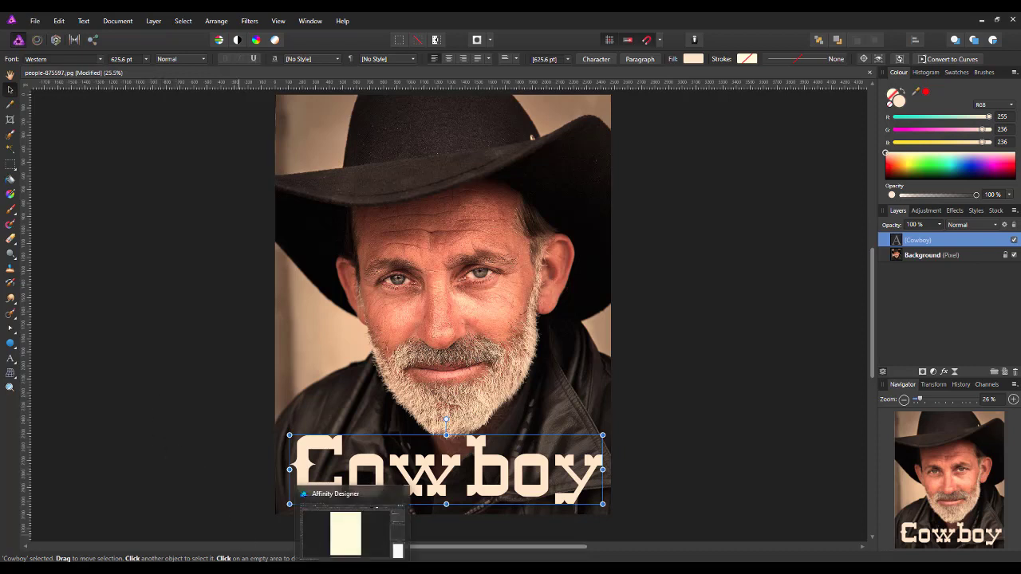
# Step: In Affinity Designer, search the font list for 'we' and mark Western as a favourite
pyautogui.click(348, 530)
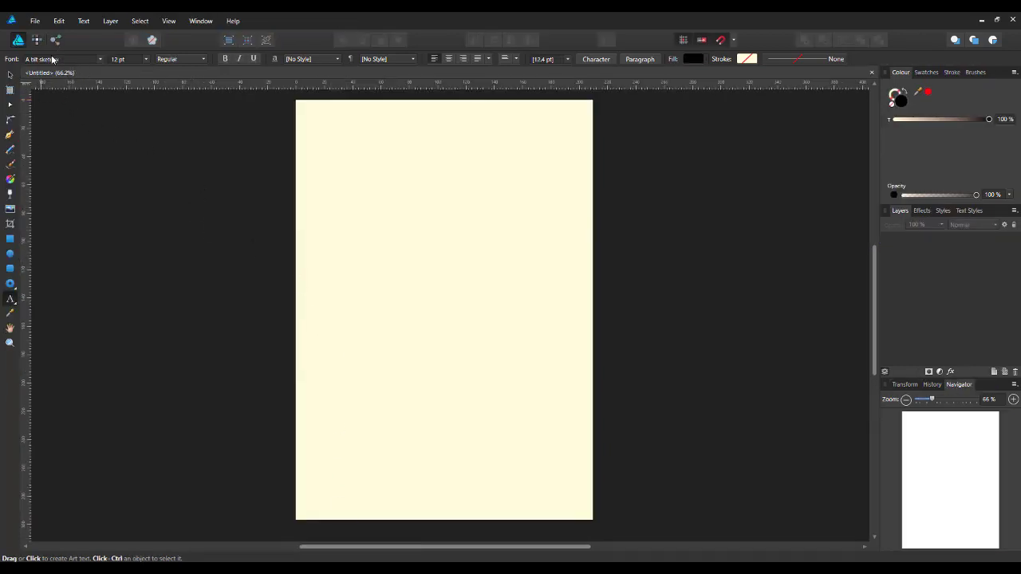
pyautogui.click(101, 60)
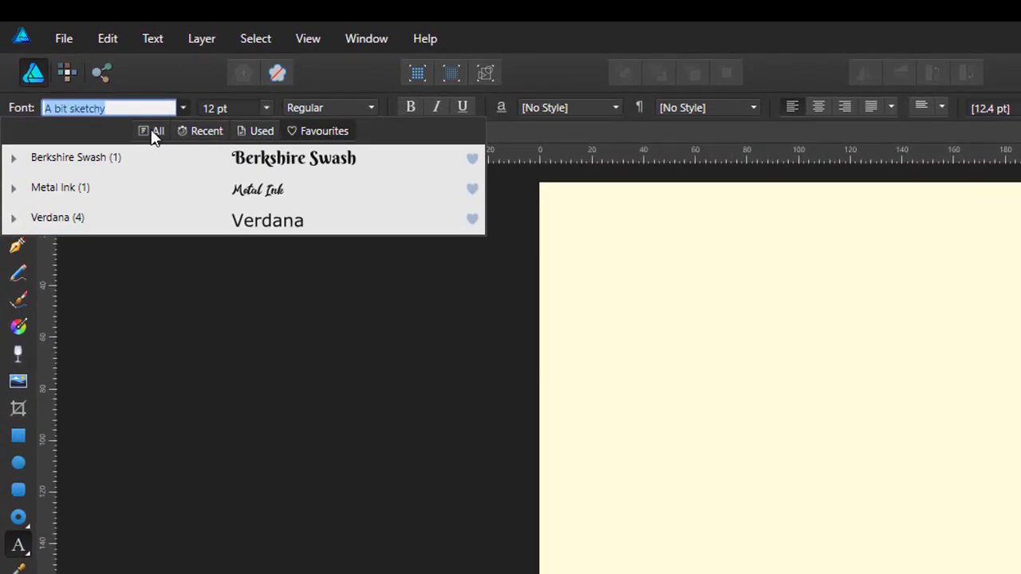
pyautogui.click(154, 131)
pyautogui.moveTo(121, 108); pyautogui.dragTo(42, 110)
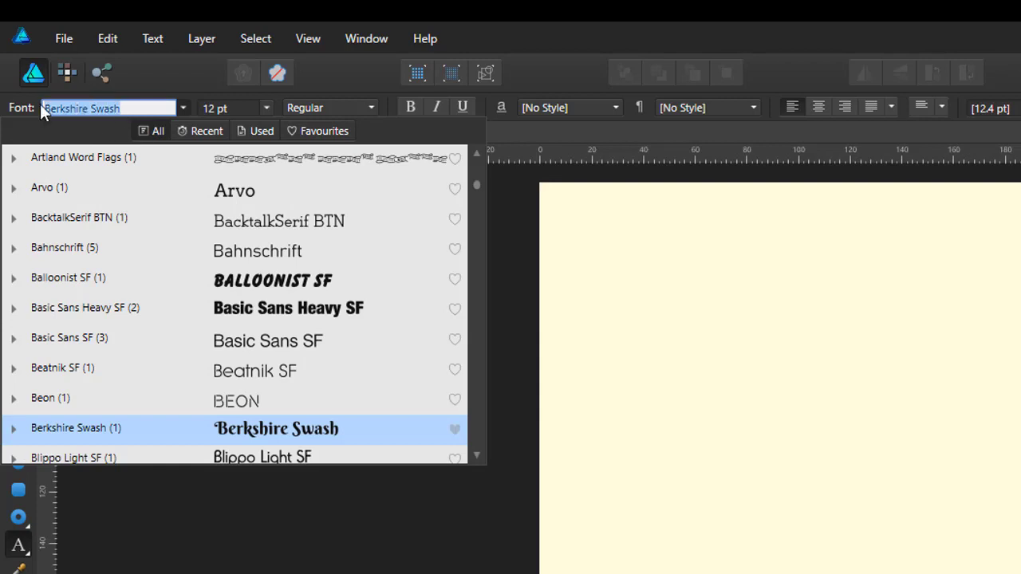
pyautogui.write('we')
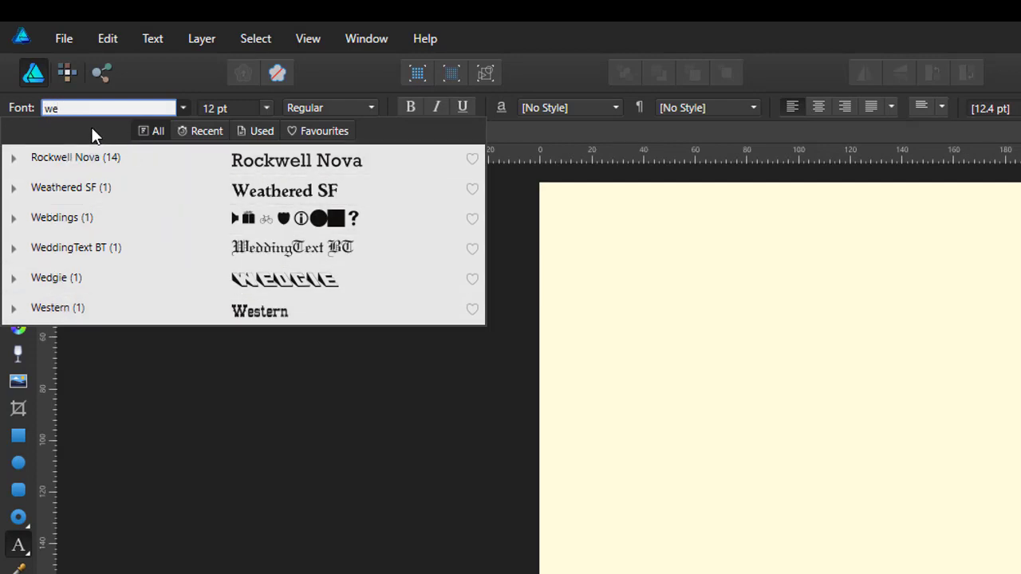
pyautogui.click(476, 310)
pyautogui.click(315, 132)
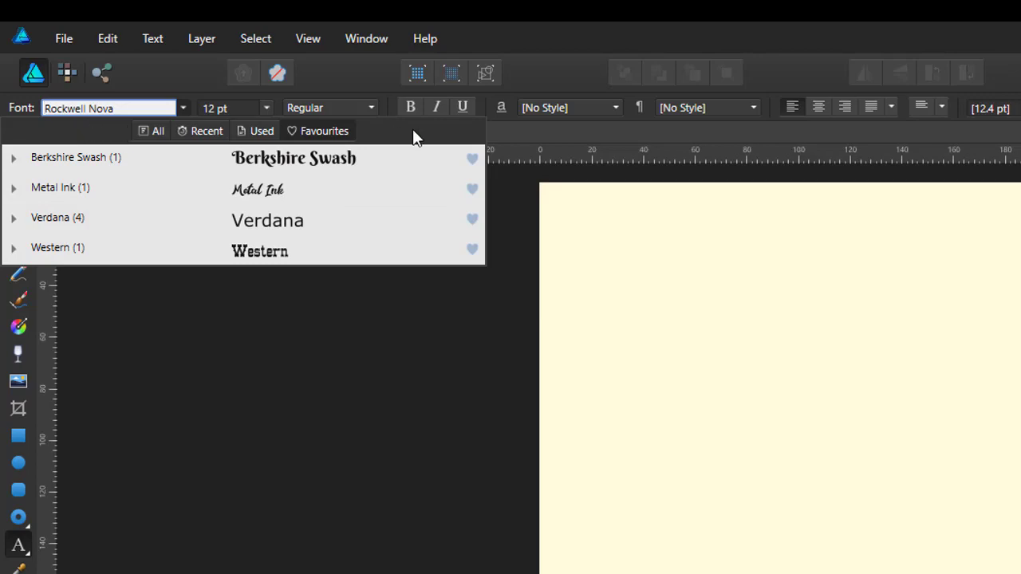
pyautogui.click(540, 139)
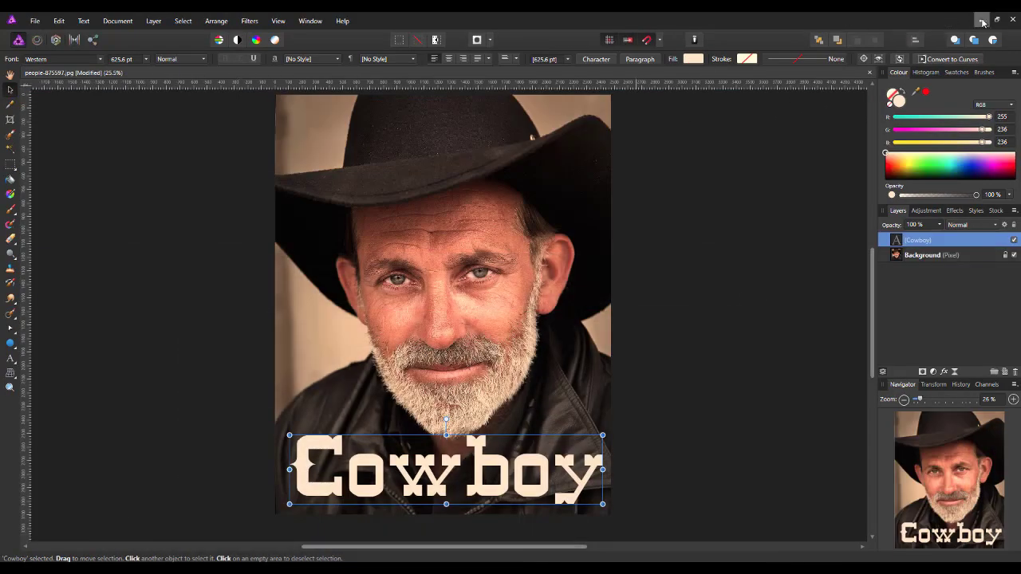
# Step: Launch Character Map from the desktop, browse the Times New Roman characters, then close it
pyautogui.click(983, 22)
pyautogui.click(960, 17)
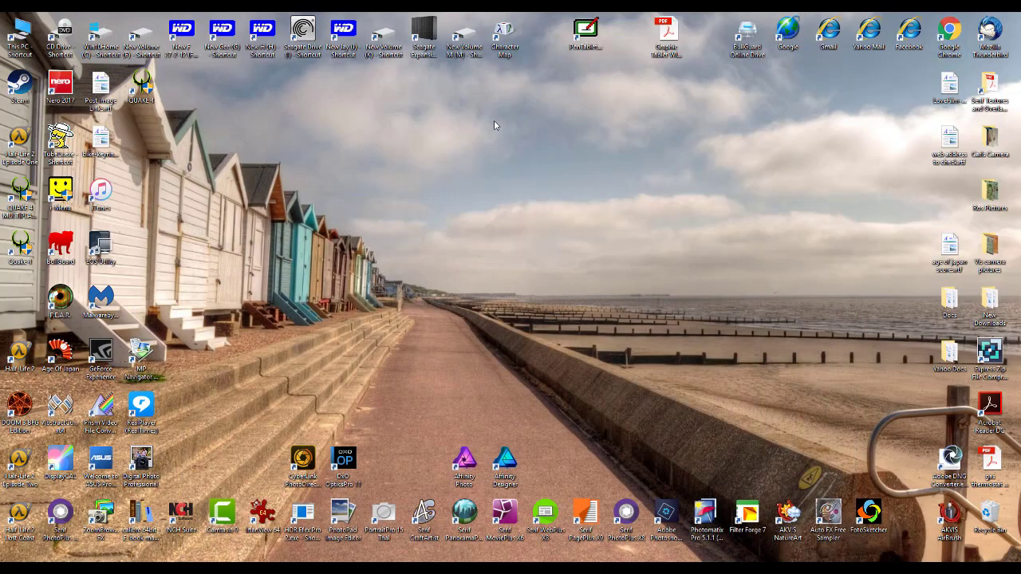
pyautogui.click(507, 31)
pyautogui.doubleClick(507, 30)
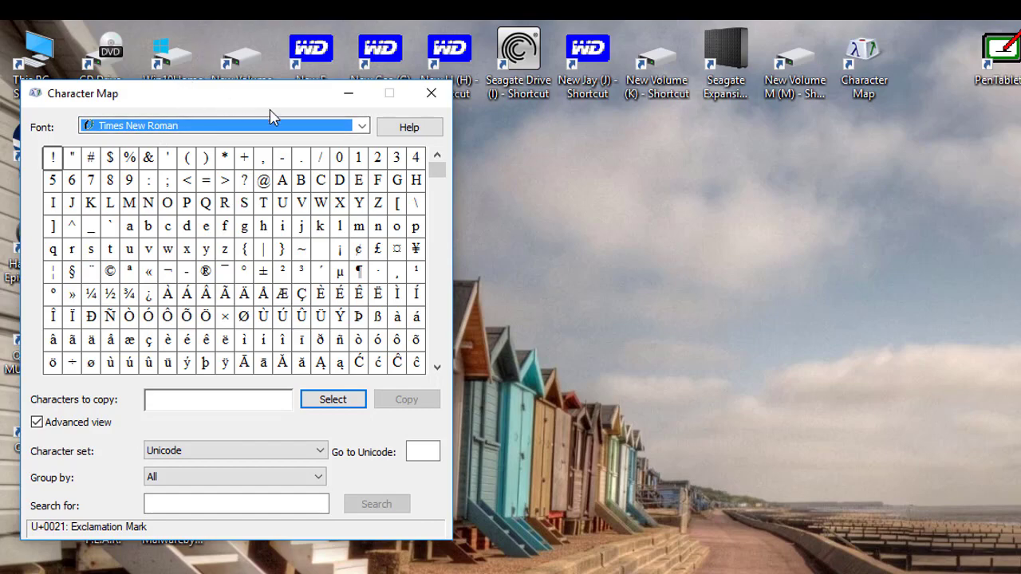
pyautogui.moveTo(437, 168)
pyautogui.mouseDown()
pyautogui.moveTo(450, 295)
pyautogui.moveTo(443, 358)
pyautogui.moveTo(435, 168)
pyautogui.mouseUp()
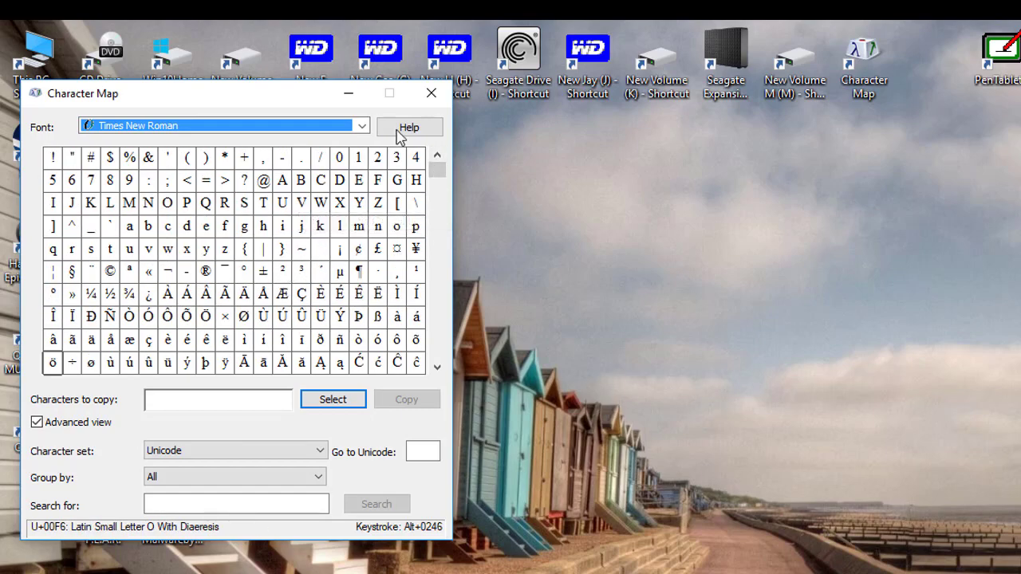
pyautogui.click(431, 97)
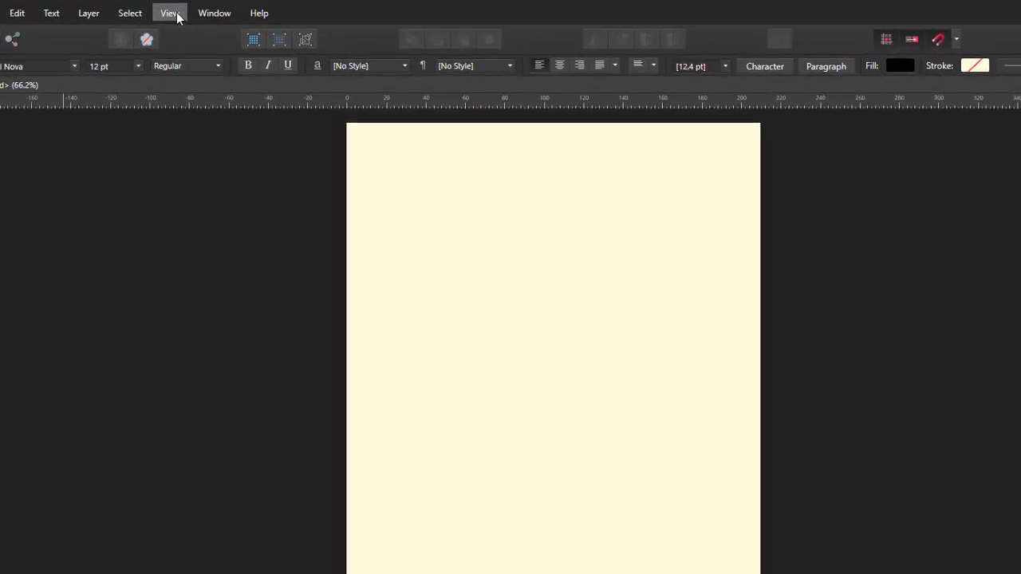
# Step: Open the Glyph Browser panel from View > Studio, showing the A bit sketchy font's glyphs
pyautogui.click(175, 14)
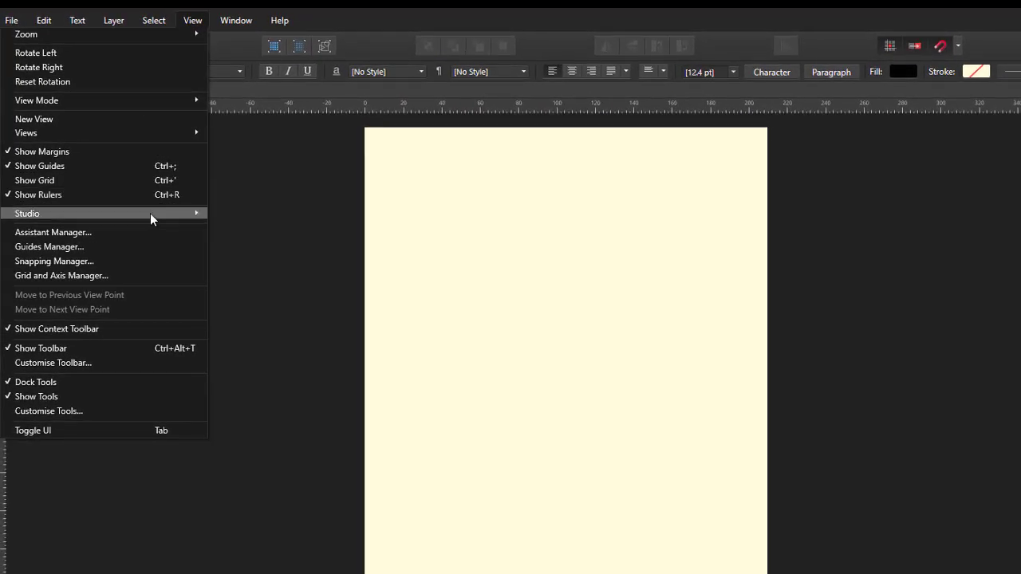
pyautogui.moveTo(153, 216)
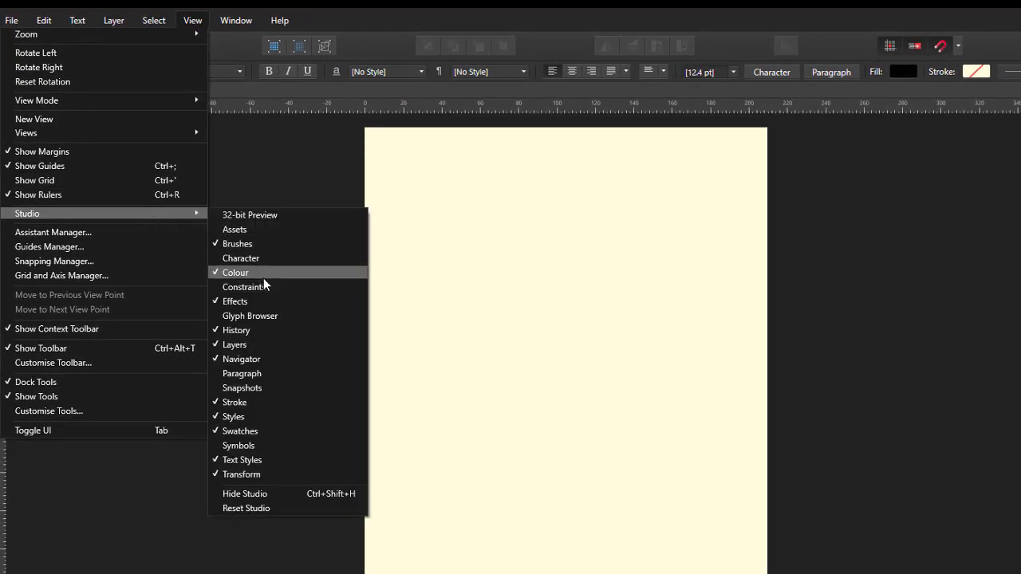
pyautogui.click(240, 316)
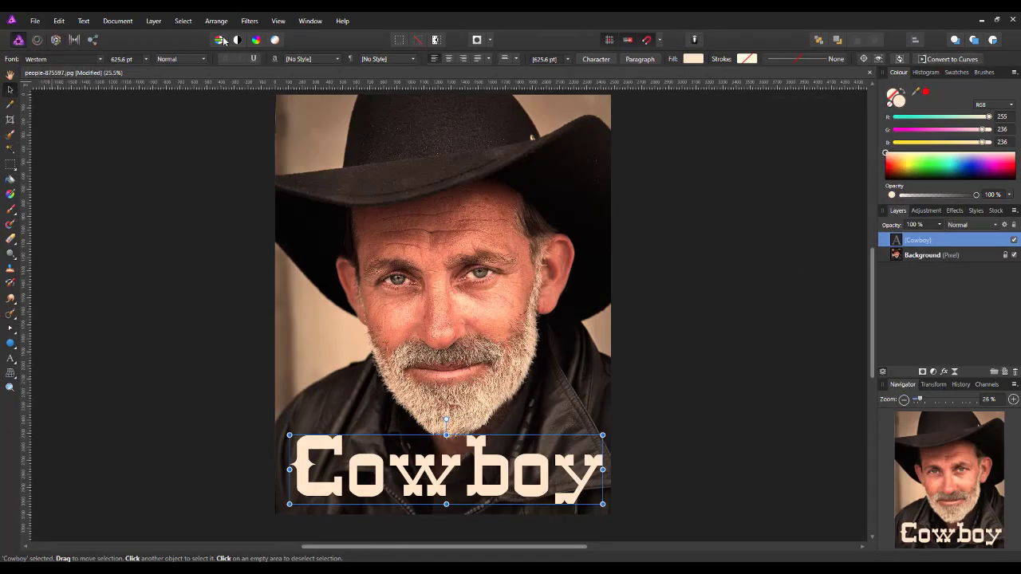
pyautogui.click(279, 22)
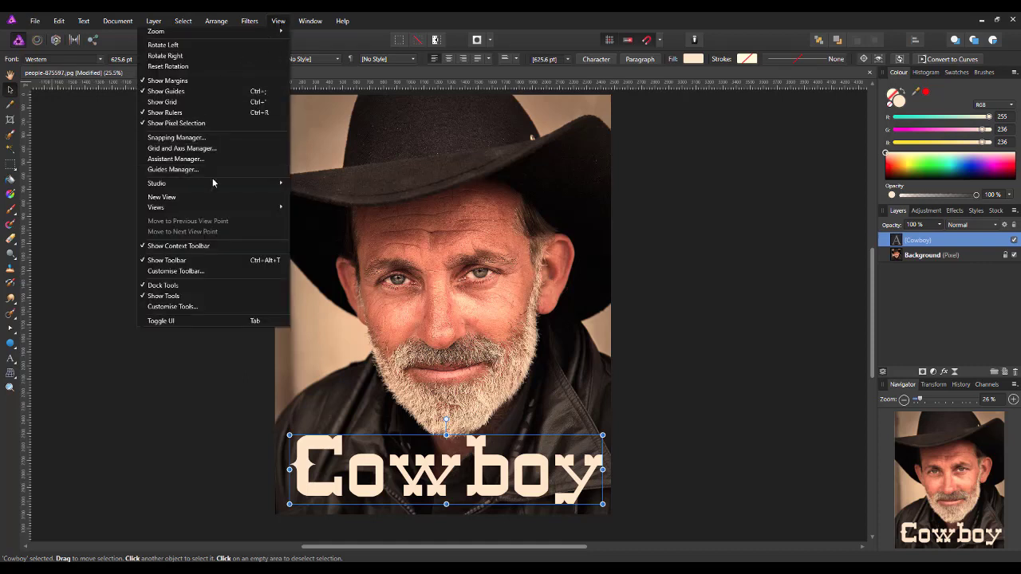
pyautogui.moveTo(228, 182)
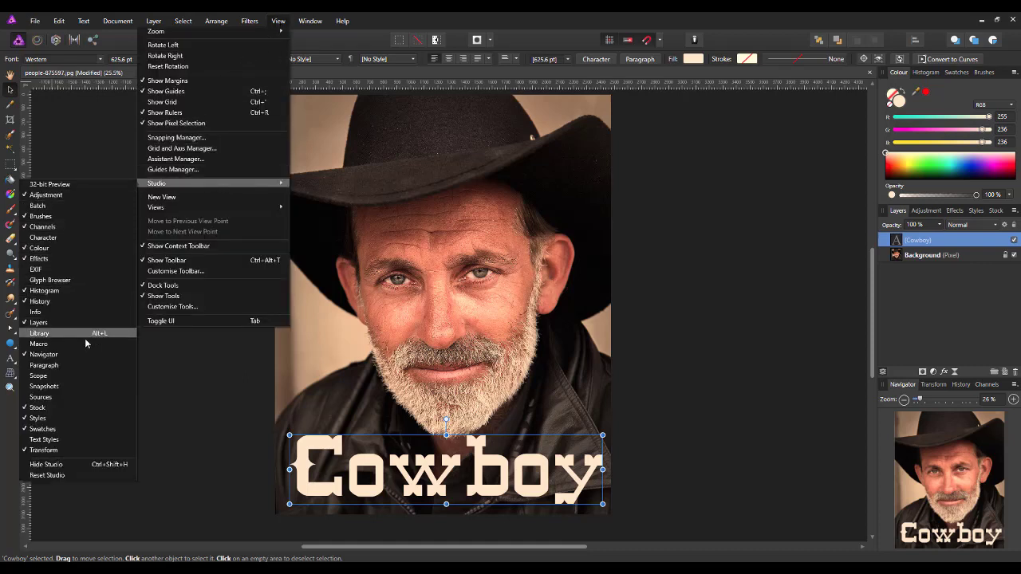
pyautogui.press('Escape')
pyautogui.press('Escape')
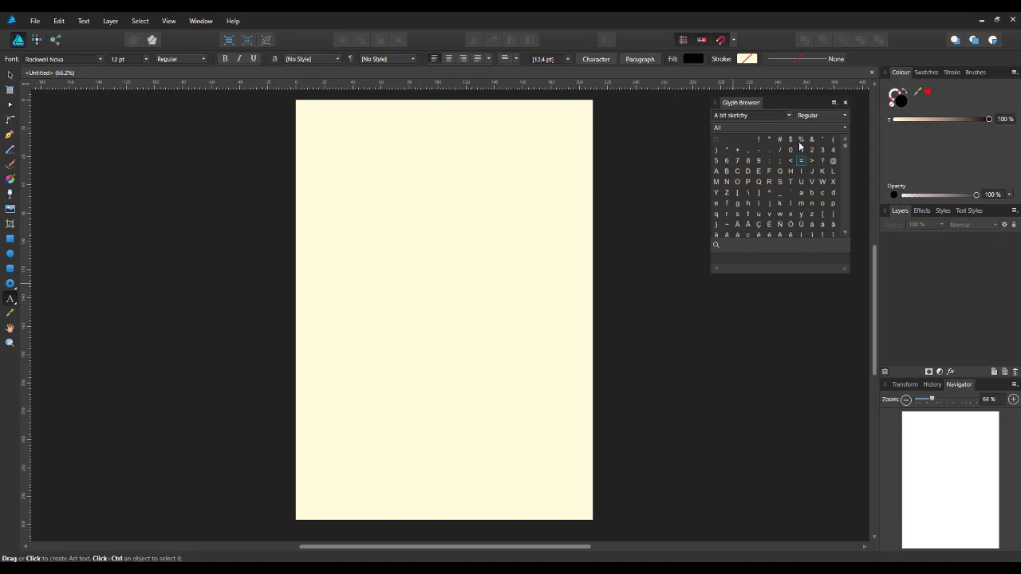
# Step: Move the Glyph Browser to the page's left and stretch its edges taller to show more rows
pyautogui.moveTo(789, 102); pyautogui.dragTo(141, 145)
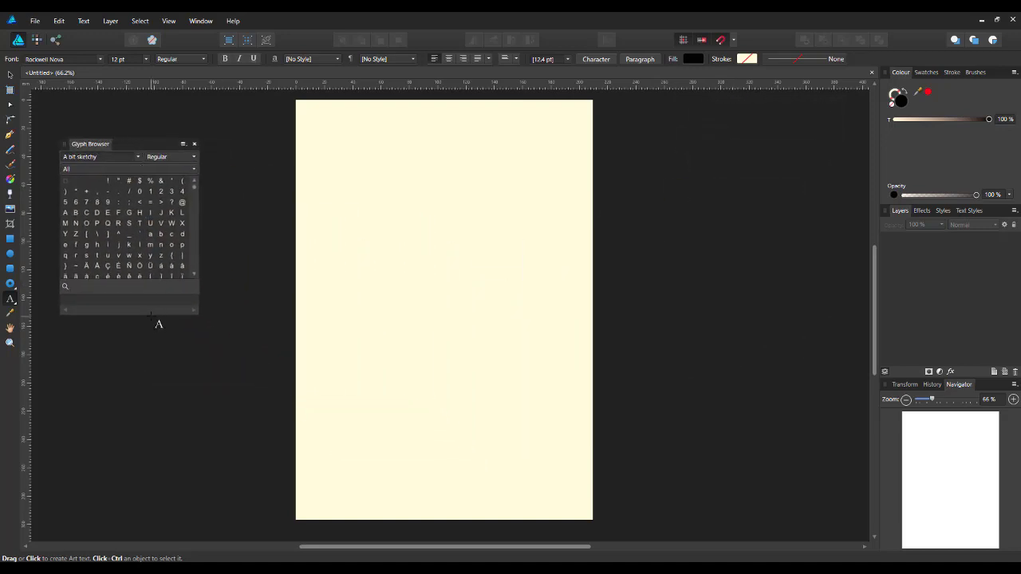
pyautogui.moveTo(152, 315); pyautogui.dragTo(153, 531)
pyautogui.moveTo(137, 137)
pyautogui.mouseDown()
pyautogui.moveTo(150, 112)
pyautogui.moveTo(130, 126)
pyautogui.moveTo(133, 140)
pyautogui.mouseUp()
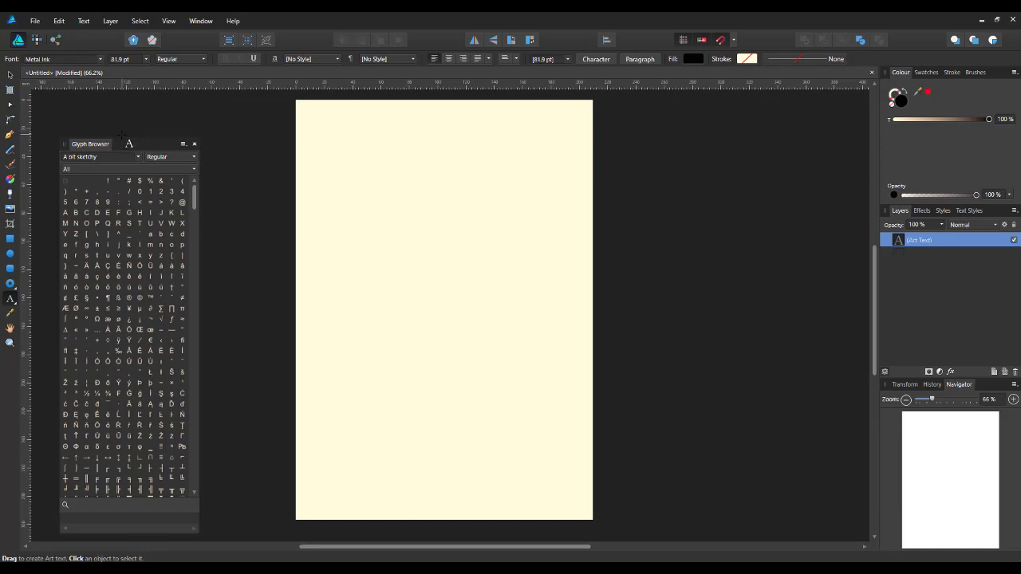
pyautogui.press('Escape')
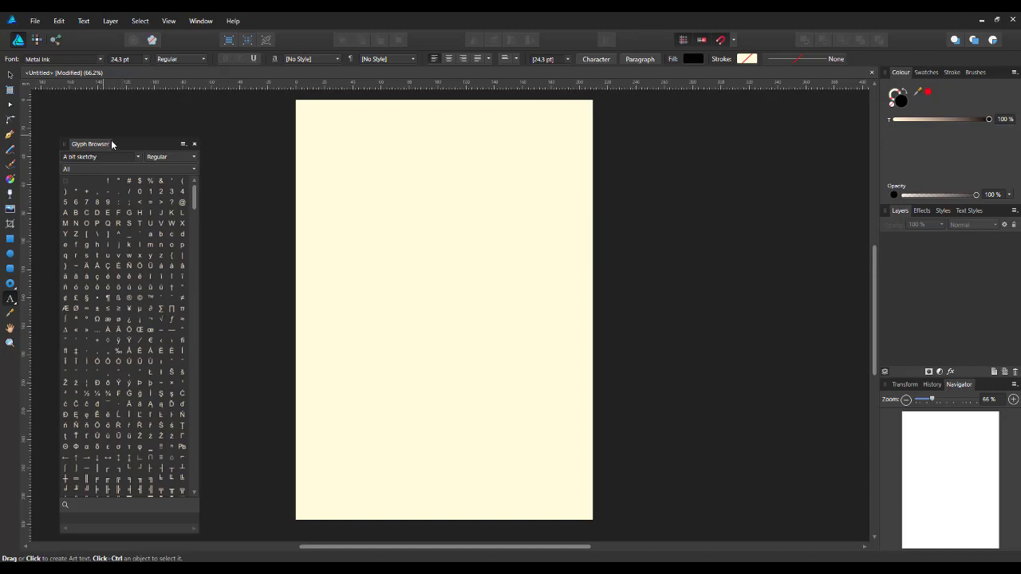
pyautogui.moveTo(112, 138); pyautogui.dragTo(111, 128)
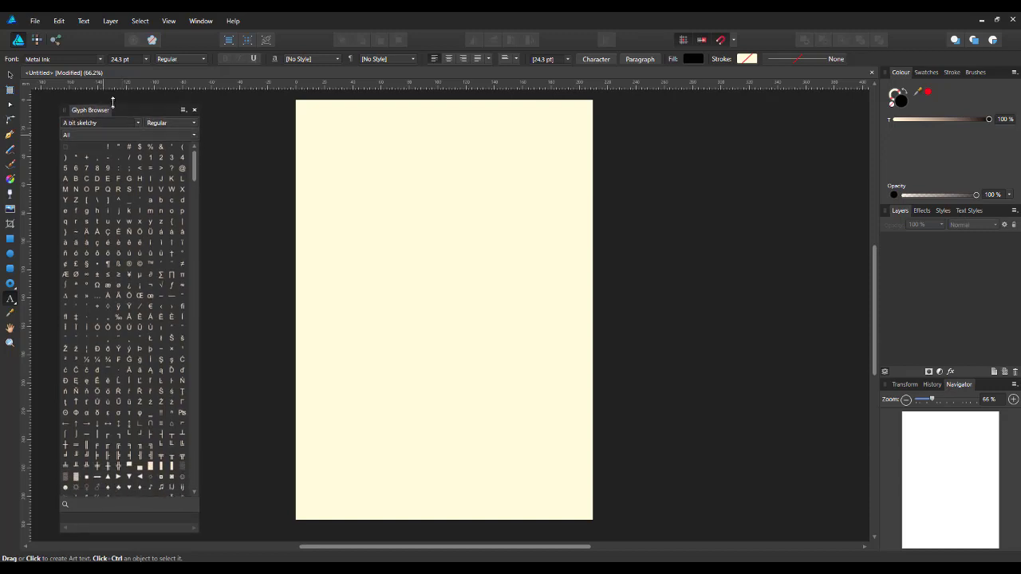
pyautogui.moveTo(112, 102); pyautogui.dragTo(137, 111)
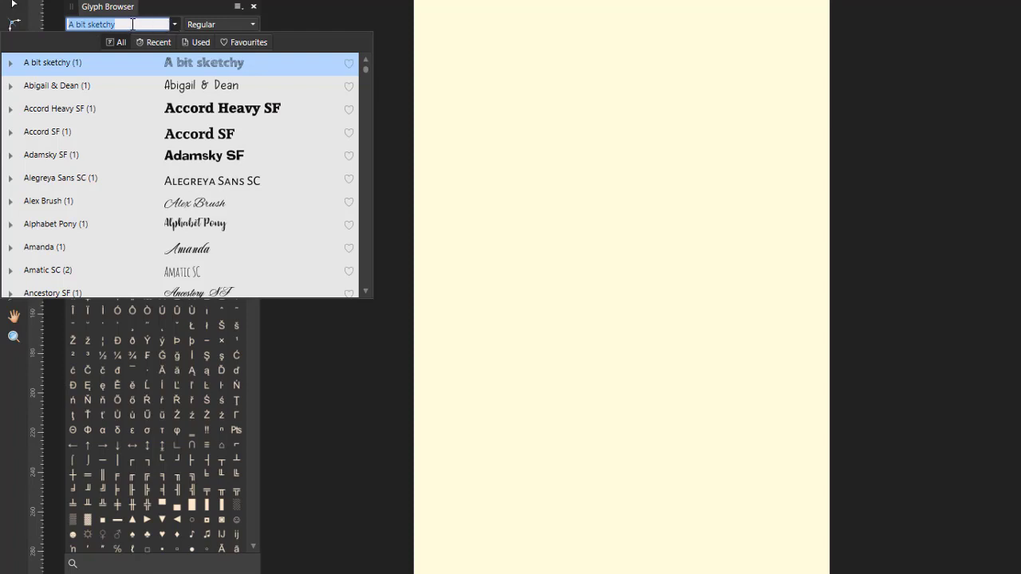
# Step: Set the Glyph Browser to Western and insert £, ü and ä as art text
pyautogui.write('w')
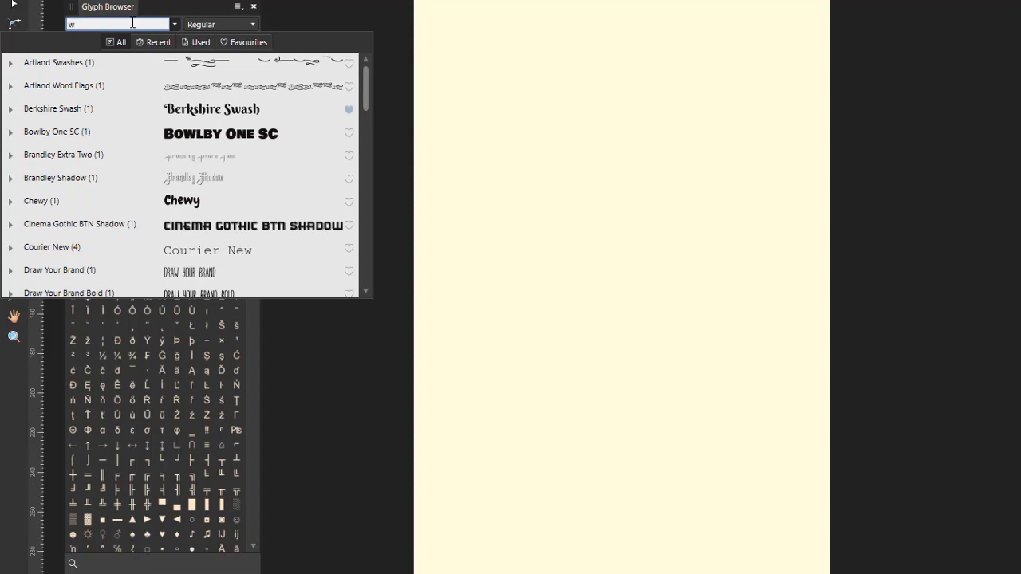
pyautogui.write('e')
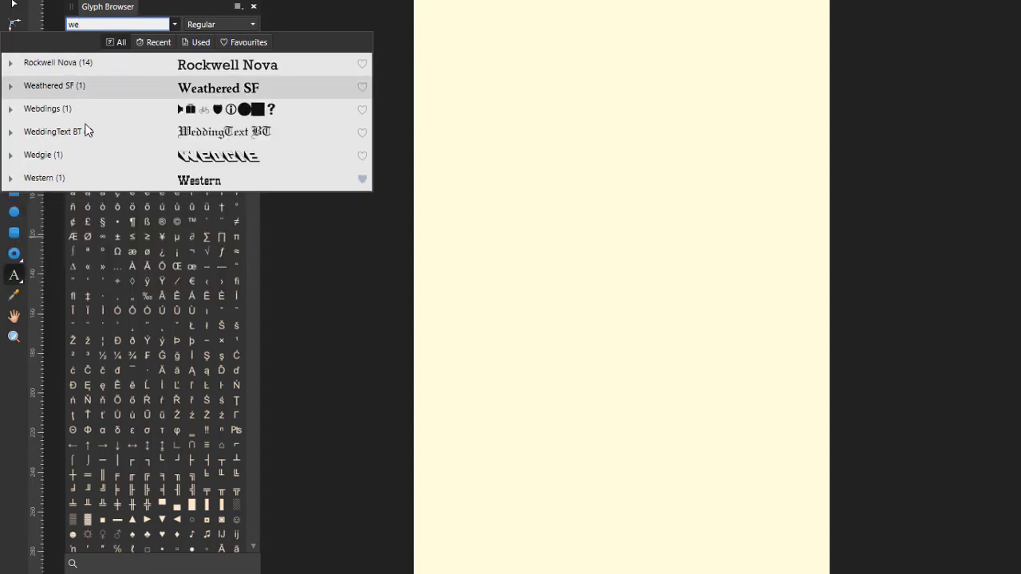
pyautogui.click(57, 177)
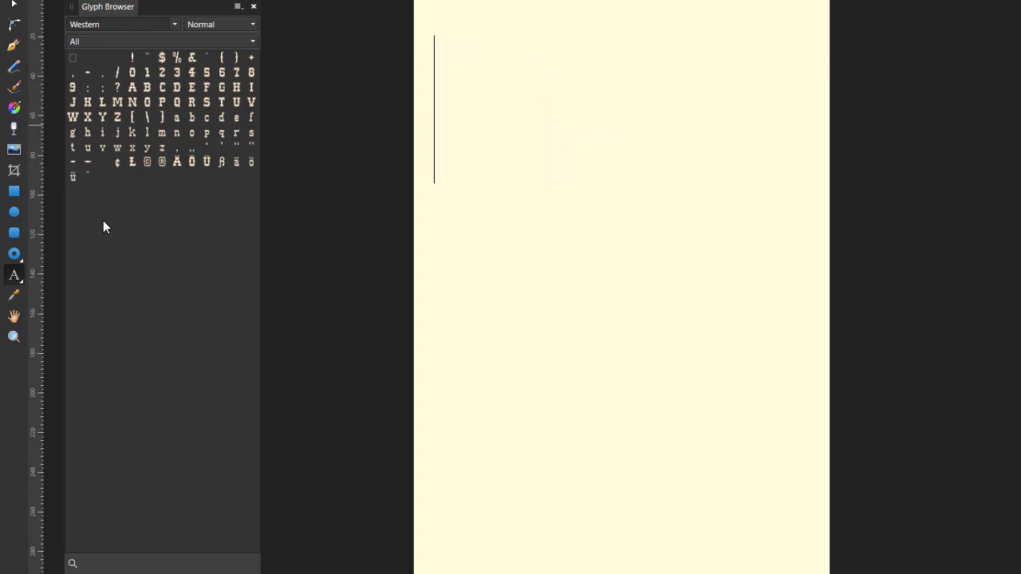
pyautogui.doubleClick(133, 164)
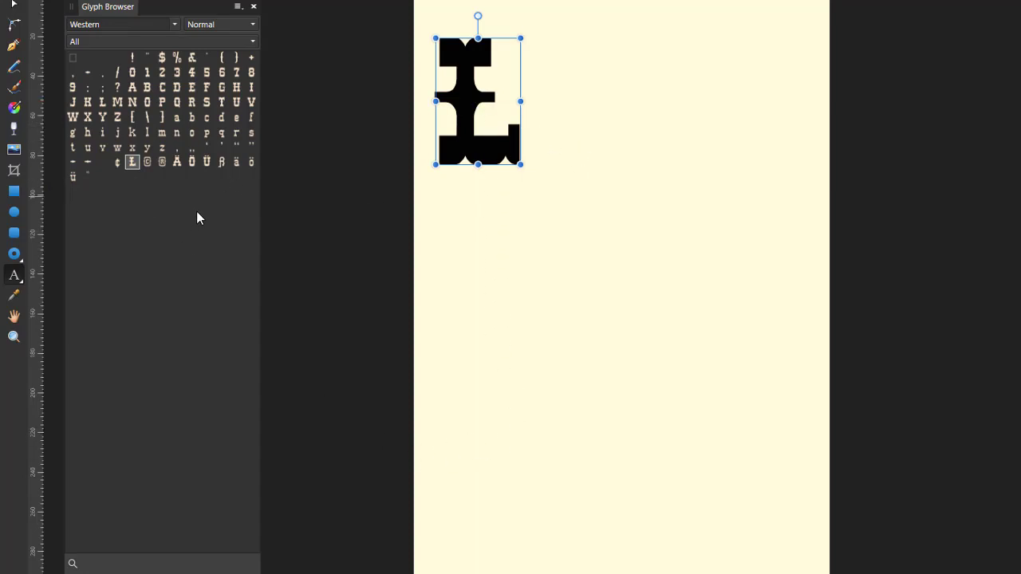
pyautogui.doubleClick(73, 176)
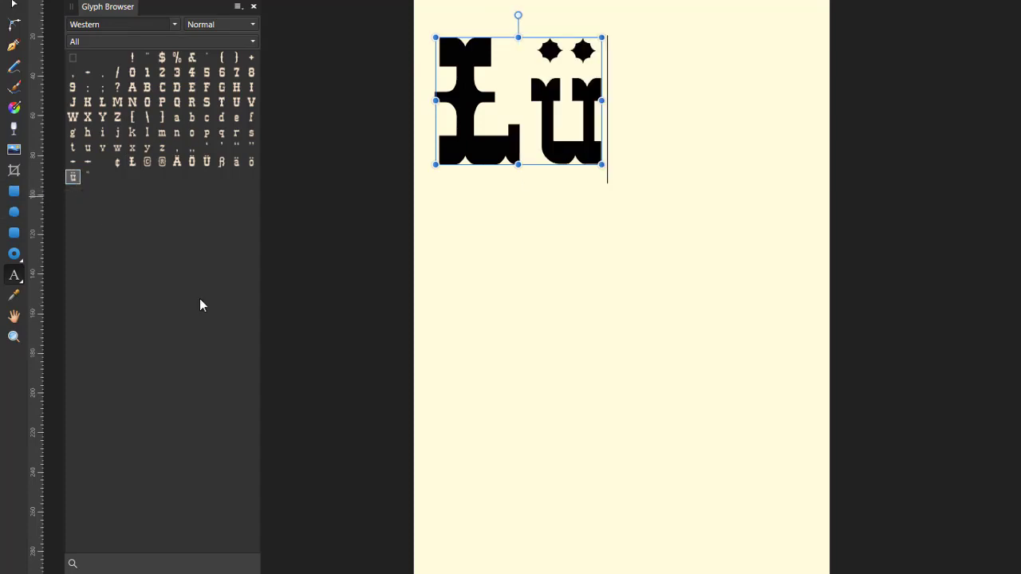
pyautogui.doubleClick(237, 163)
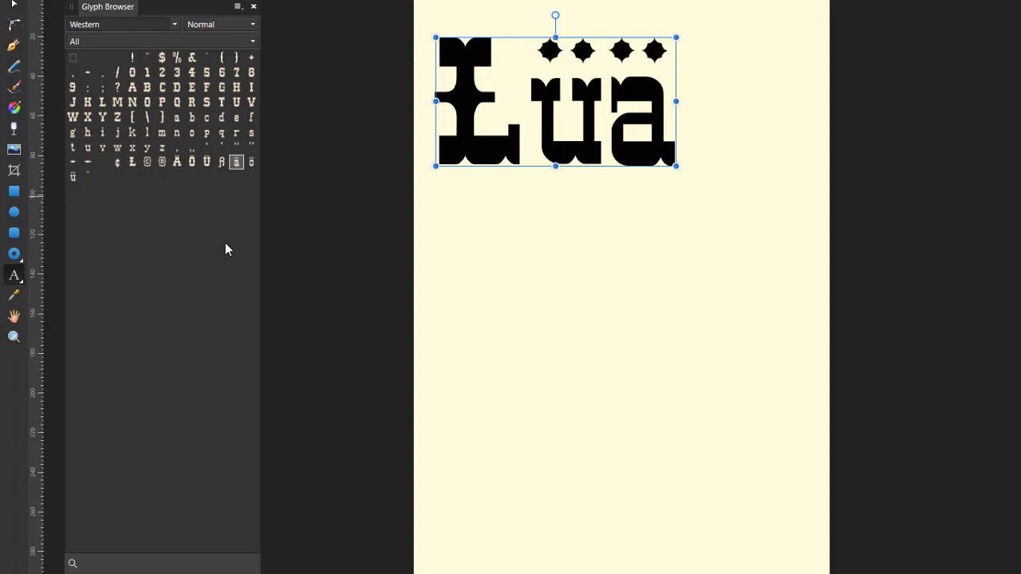
# Step: Switch the Glyph Browser font to Arial Regular and scroll through its glyph grid
pyautogui.click(106, 25)
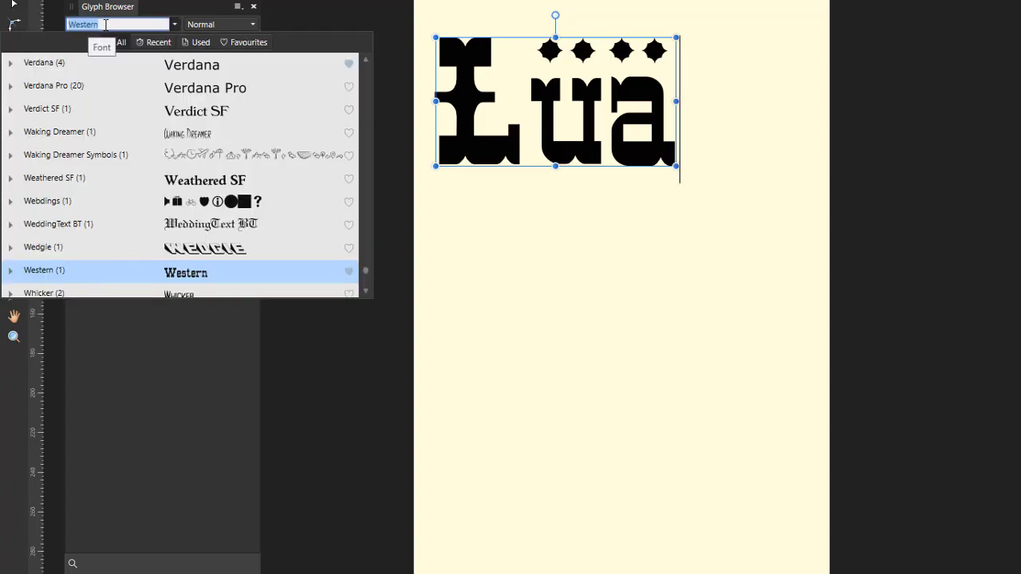
pyautogui.write('ar')
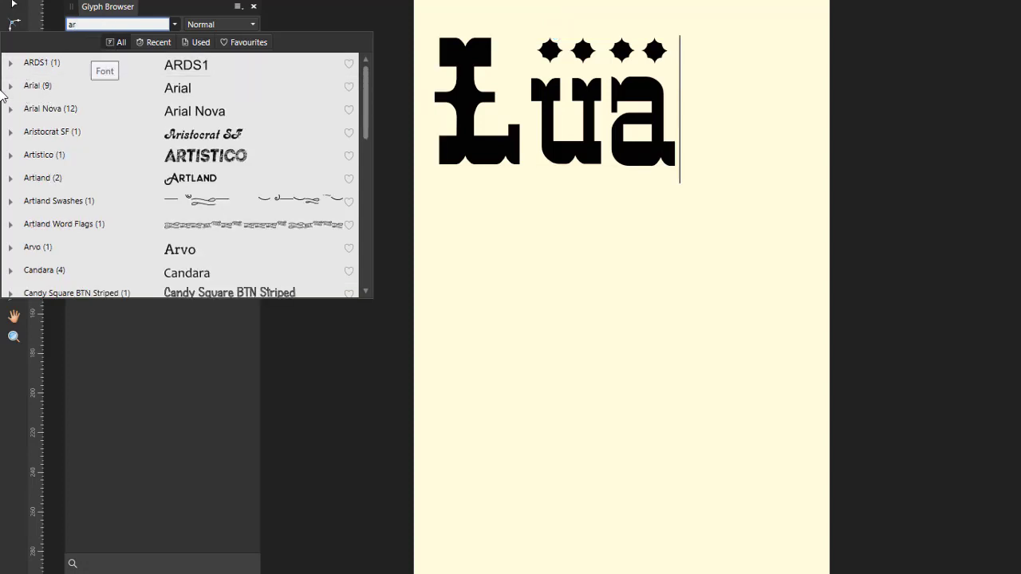
pyautogui.click(11, 88)
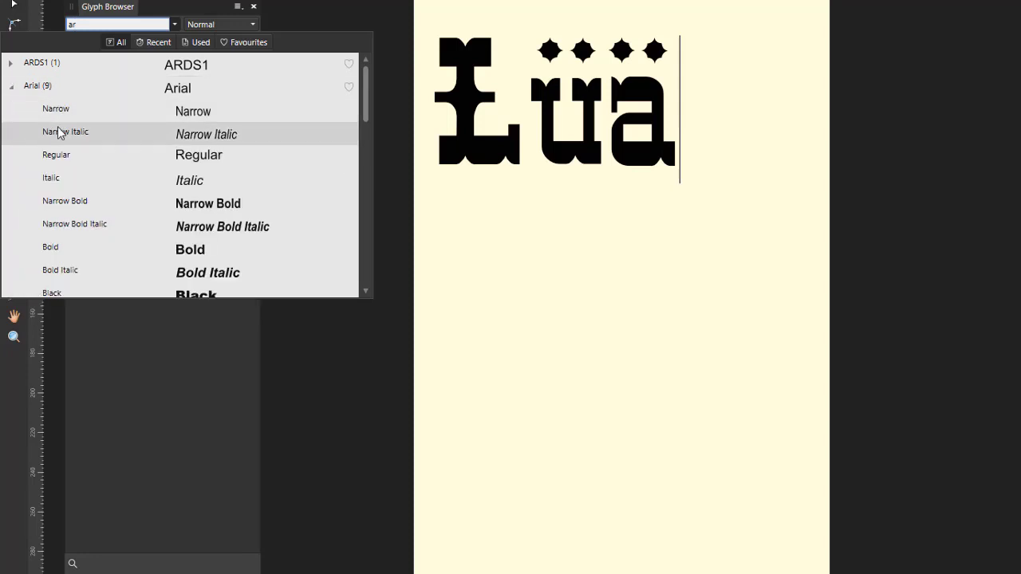
pyautogui.click(30, 88)
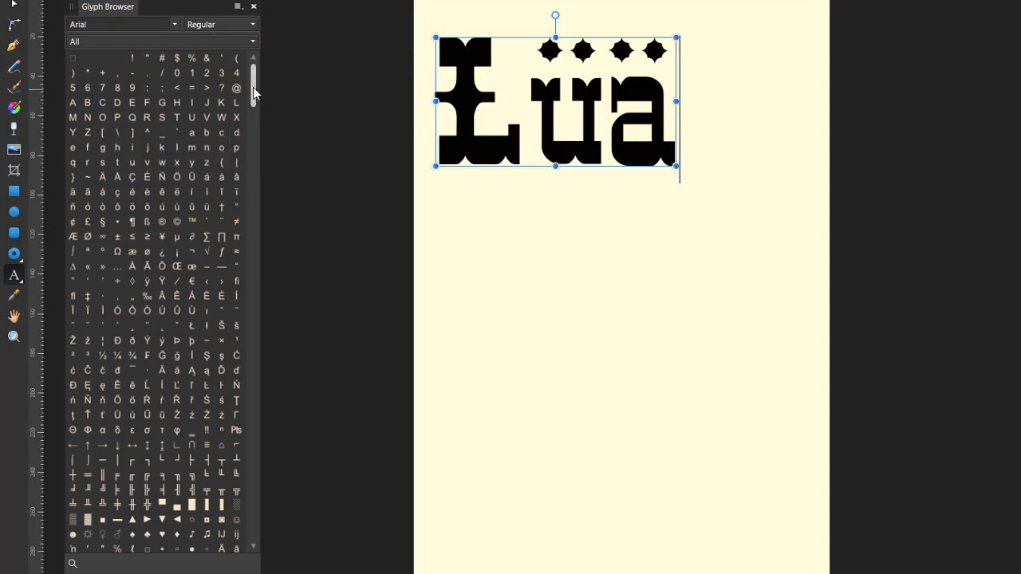
pyautogui.moveTo(253, 87); pyautogui.dragTo(256, 132)
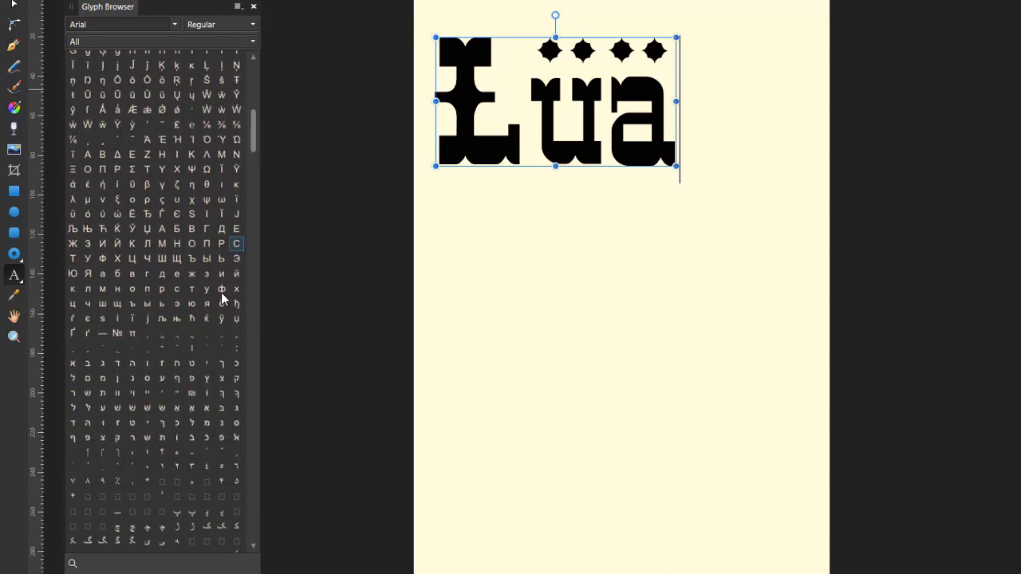
# Step: Insert the № numero sign and break the line just before it
pyautogui.click(120, 337)
pyautogui.doubleClick(118, 335)
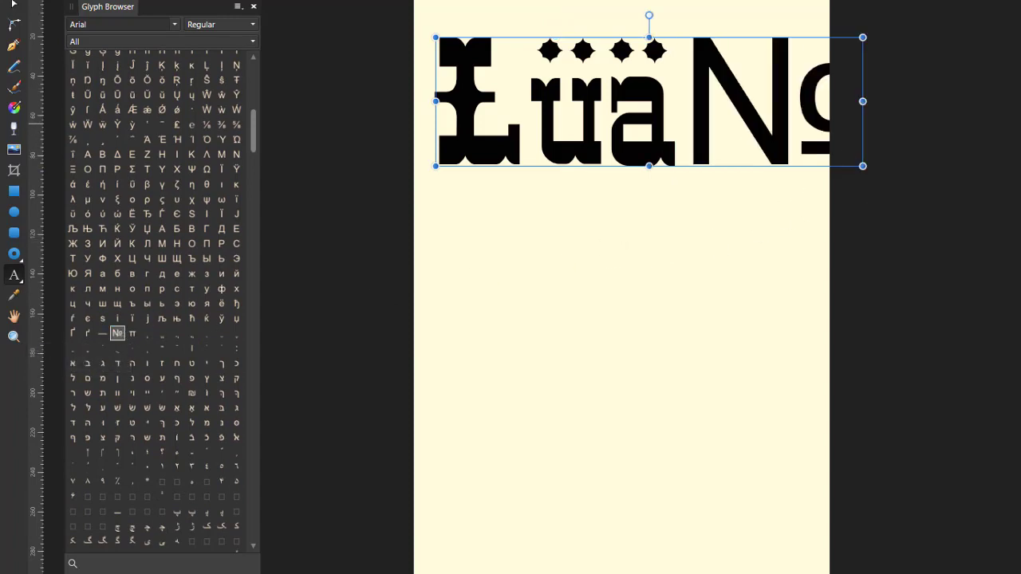
pyautogui.click(689, 101)
pyautogui.press('Return')
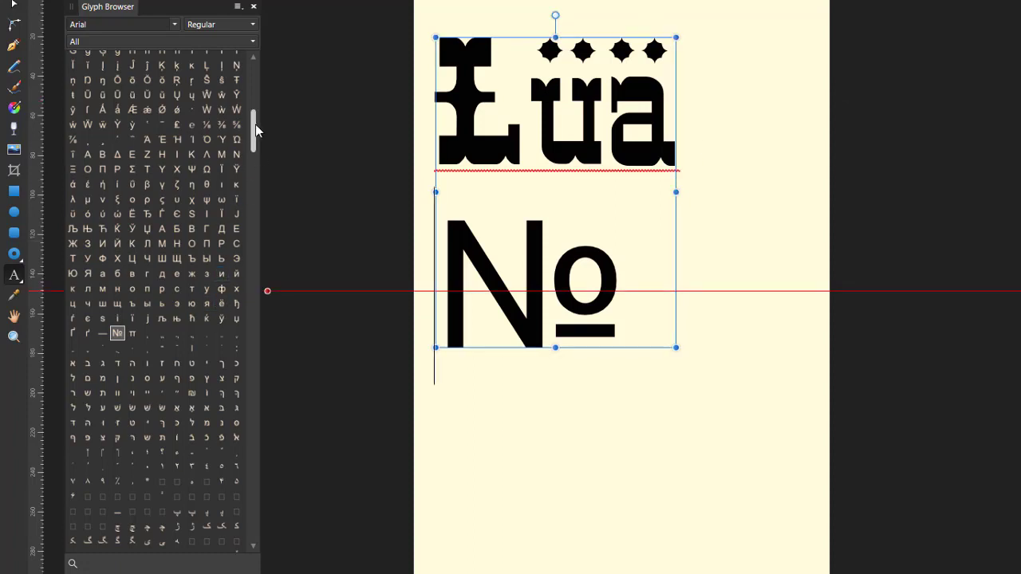
# Step: Scroll down the glyph grid and insert the Ȓ glyph before №
pyautogui.moveTo(255, 125); pyautogui.dragTo(259, 164)
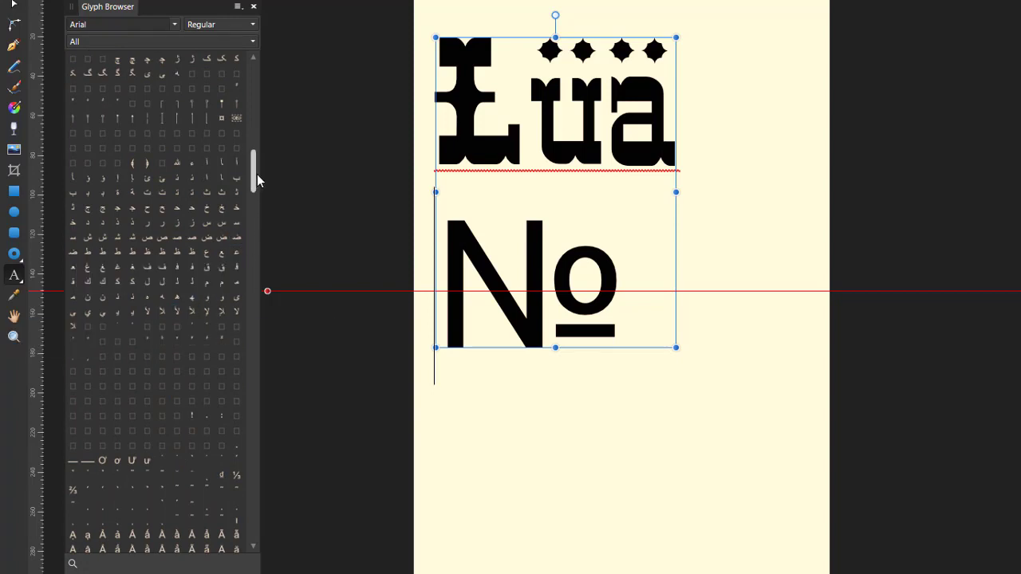
pyautogui.moveTo(255, 174); pyautogui.dragTo(258, 239)
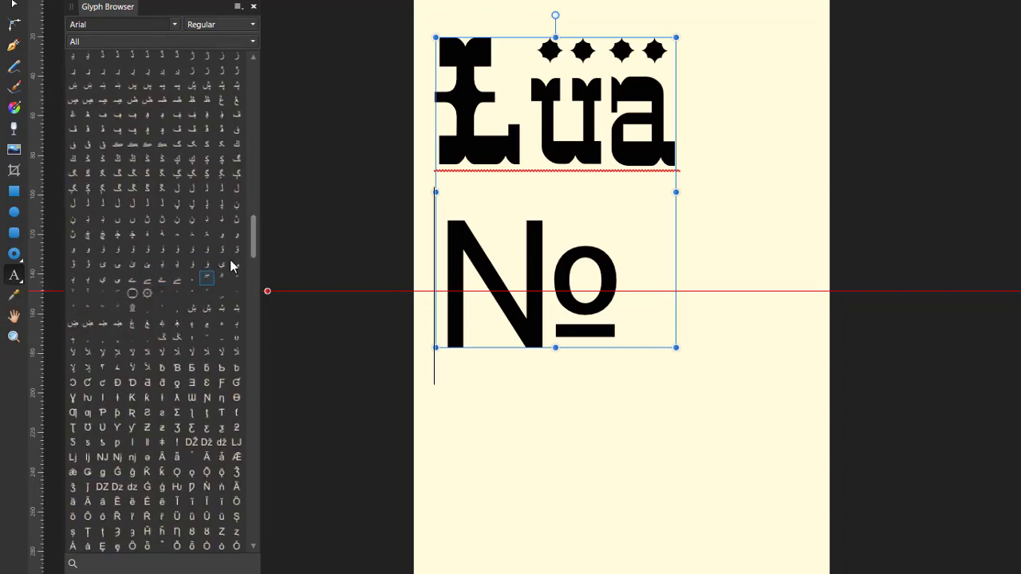
pyautogui.moveTo(256, 222); pyautogui.dragTo(256, 262)
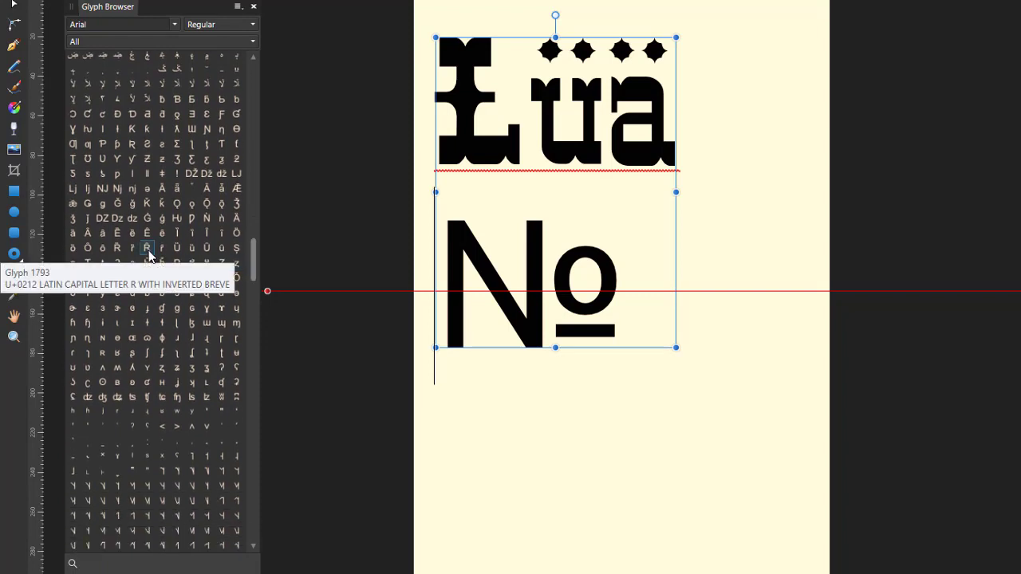
pyautogui.doubleClick(148, 250)
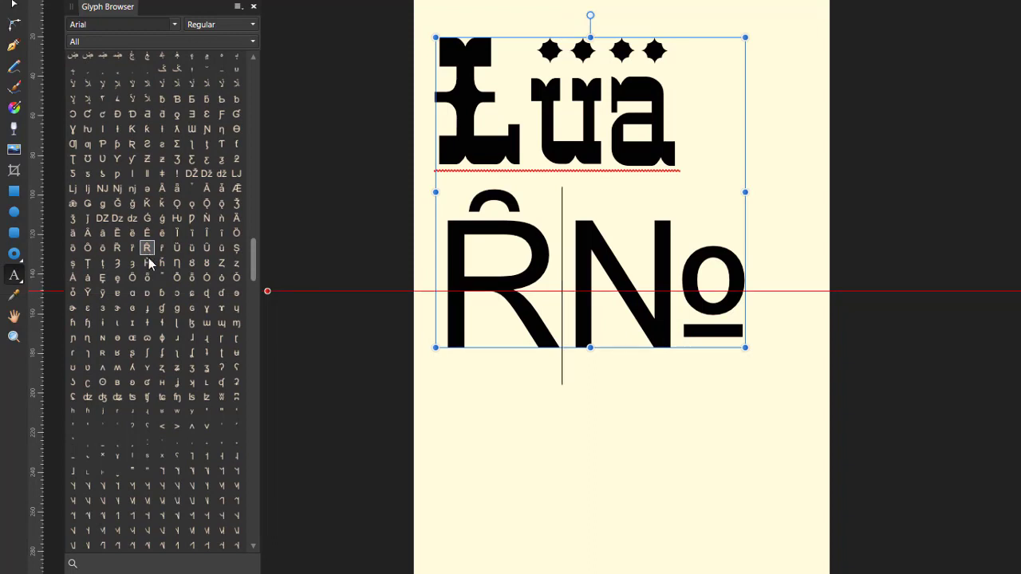
# Step: Add the Ѫ glyph after Ȓ, move № onto a third line, and deselect the text
pyautogui.moveTo(254, 260); pyautogui.dragTo(255, 303)
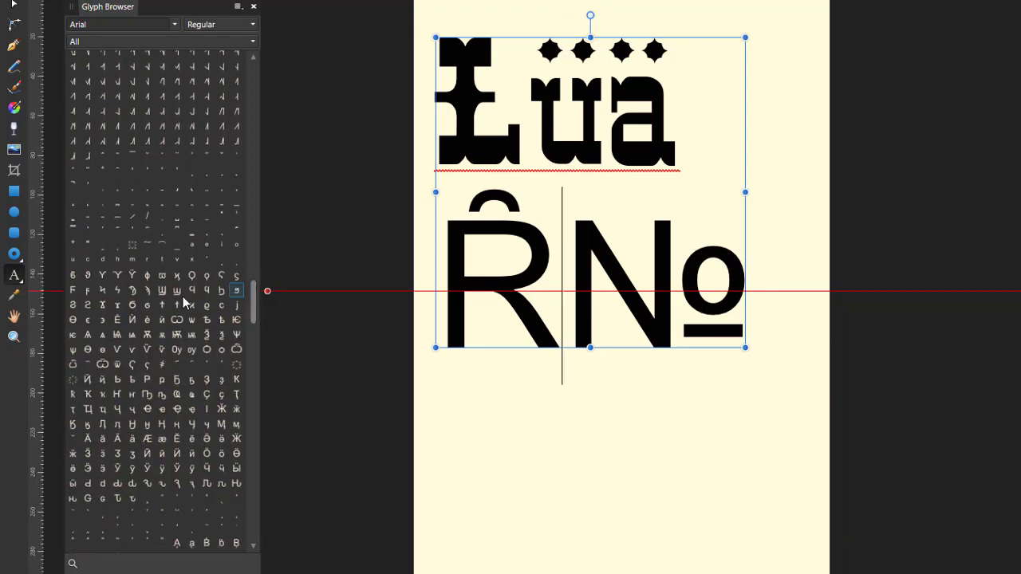
pyautogui.click(149, 338)
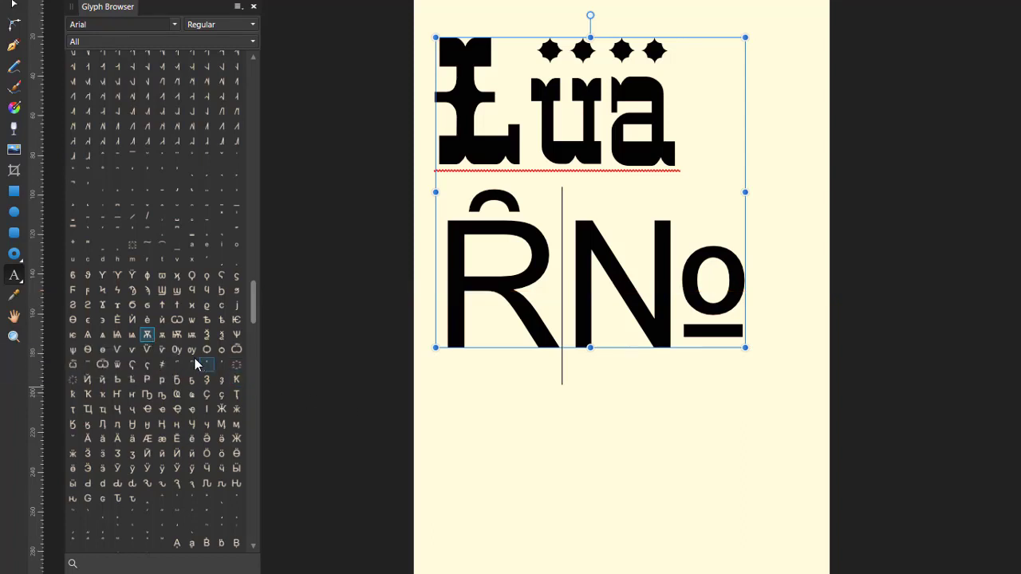
pyautogui.doubleClick(148, 337)
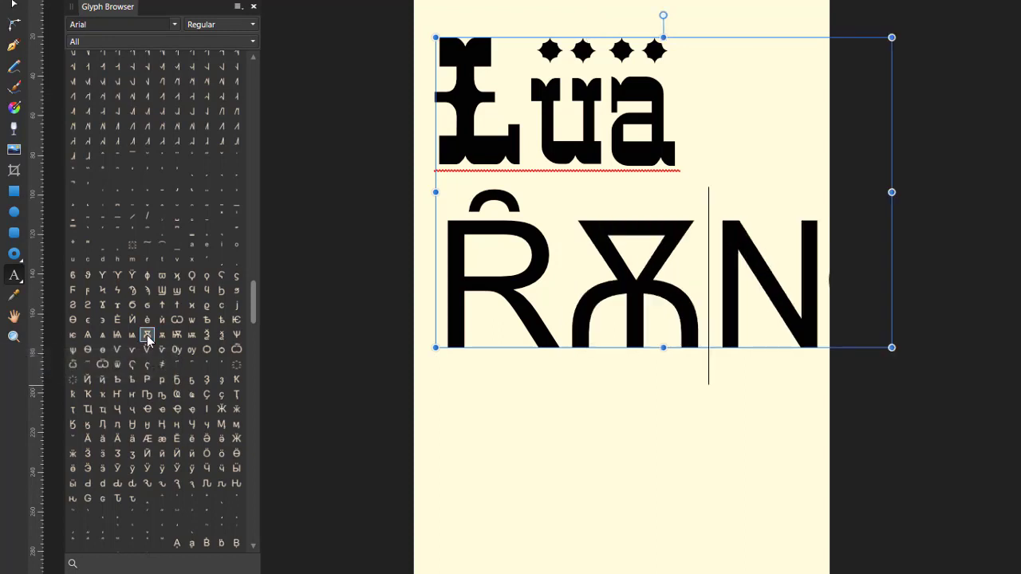
pyautogui.press('Return')
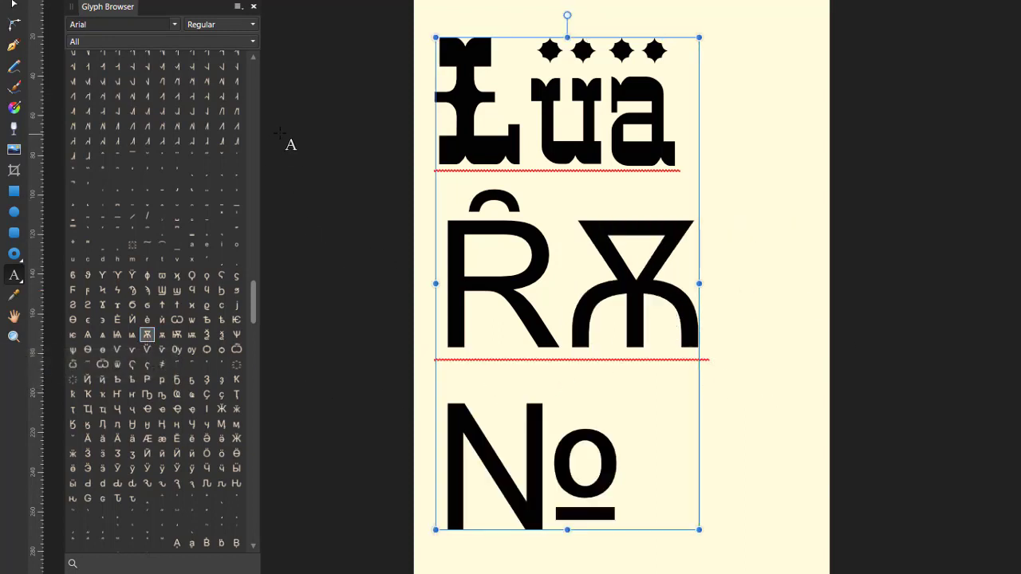
pyautogui.press('Escape')
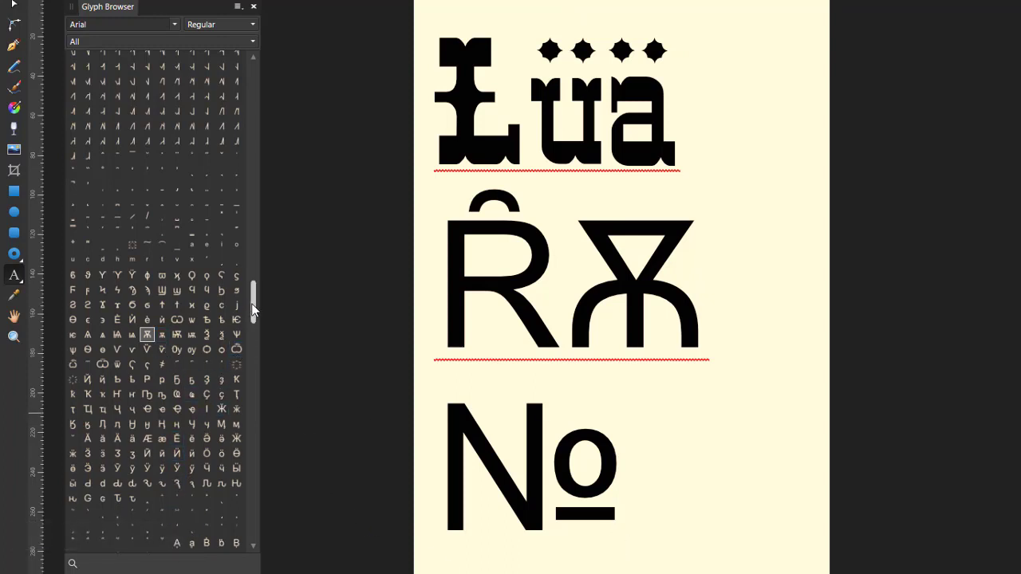
pyautogui.moveTo(254, 306); pyautogui.dragTo(180, 72)
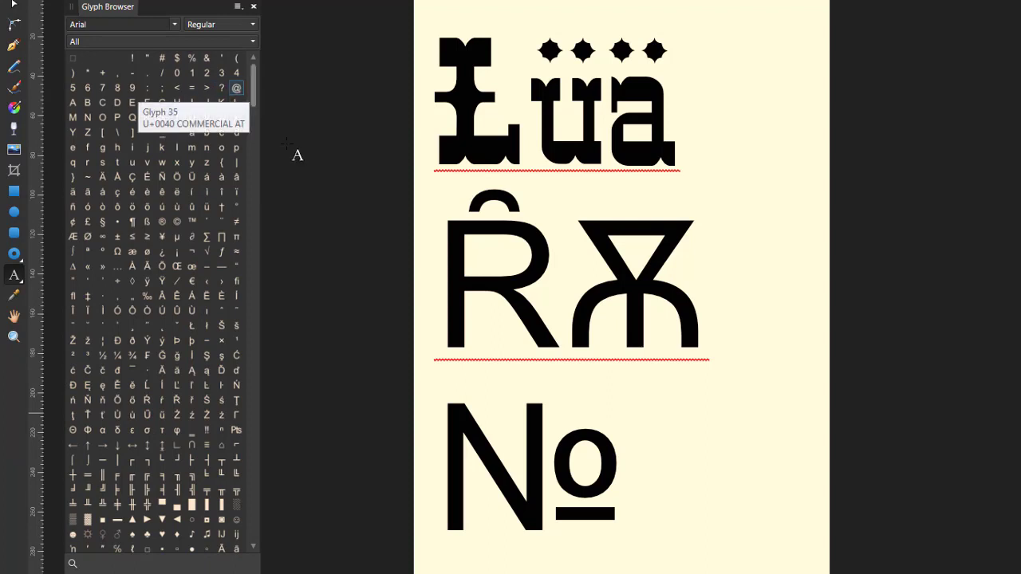
# Step: Insert an Arial @ sign right after № on the third line, keeping the Regular style
pyautogui.click(698, 439)
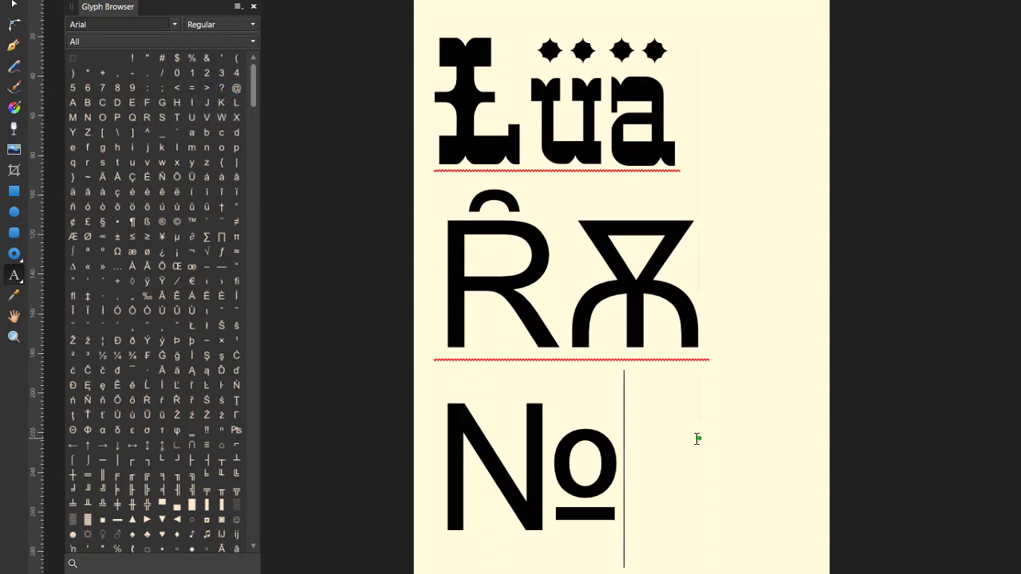
pyautogui.doubleClick(236, 87)
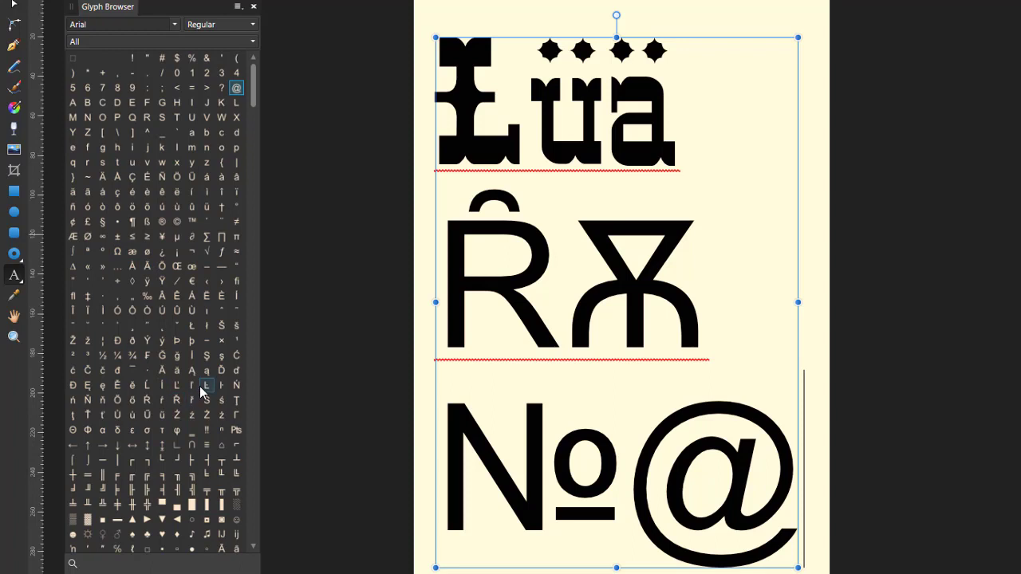
pyautogui.click(252, 27)
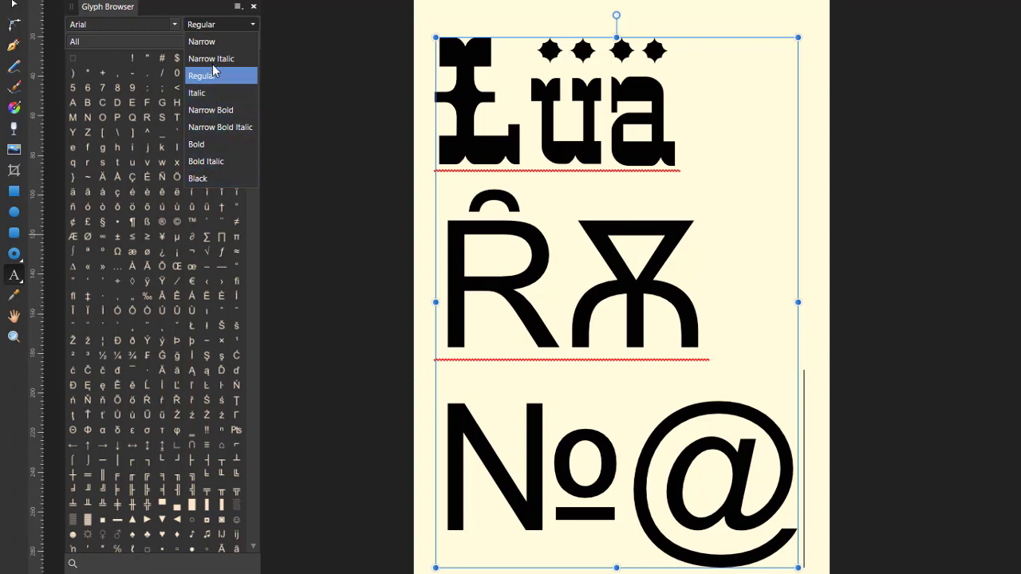
pyautogui.click(204, 22)
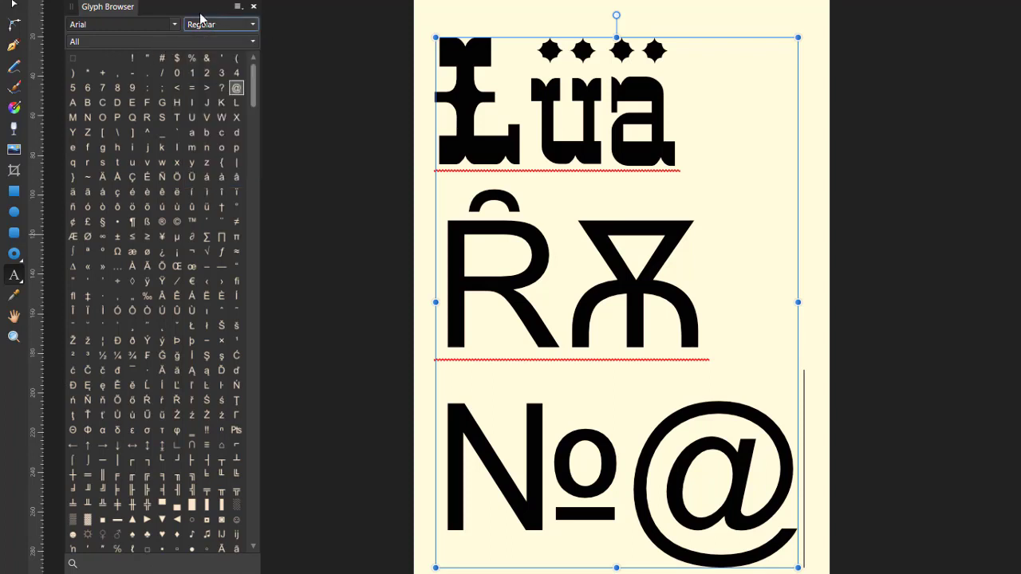
pyautogui.click(252, 44)
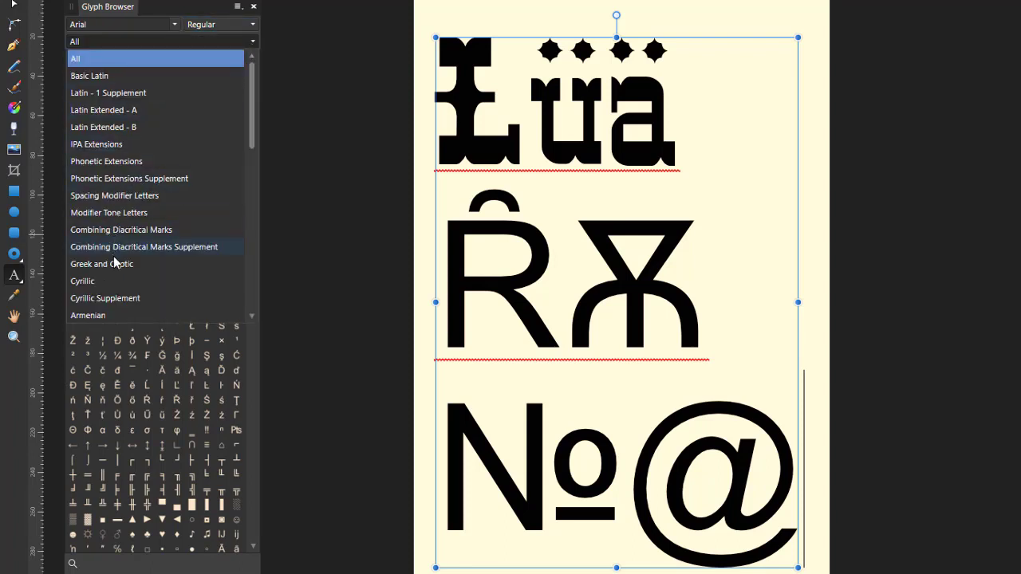
pyautogui.scroll(-3, 94, 315)
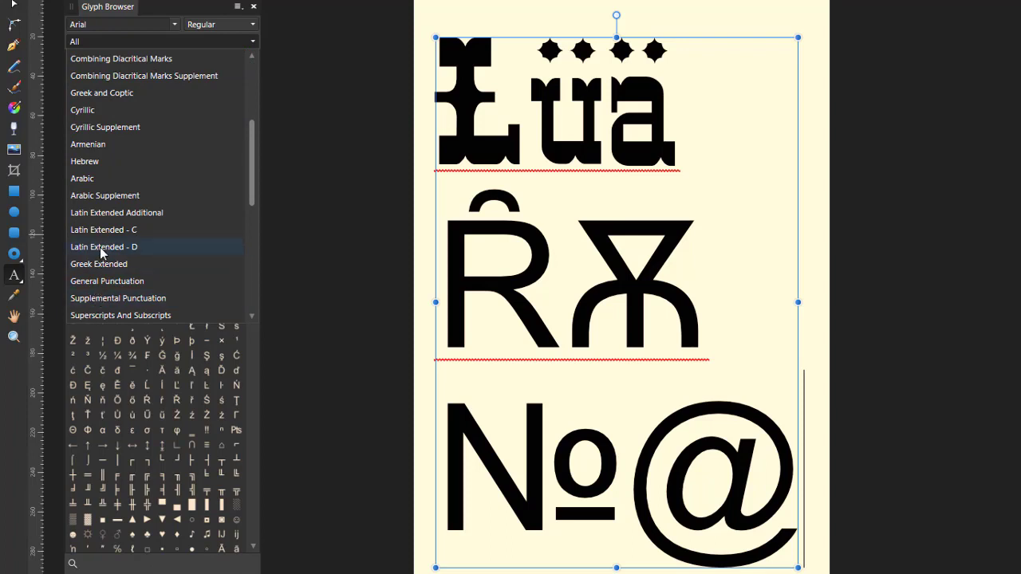
pyautogui.click(94, 162)
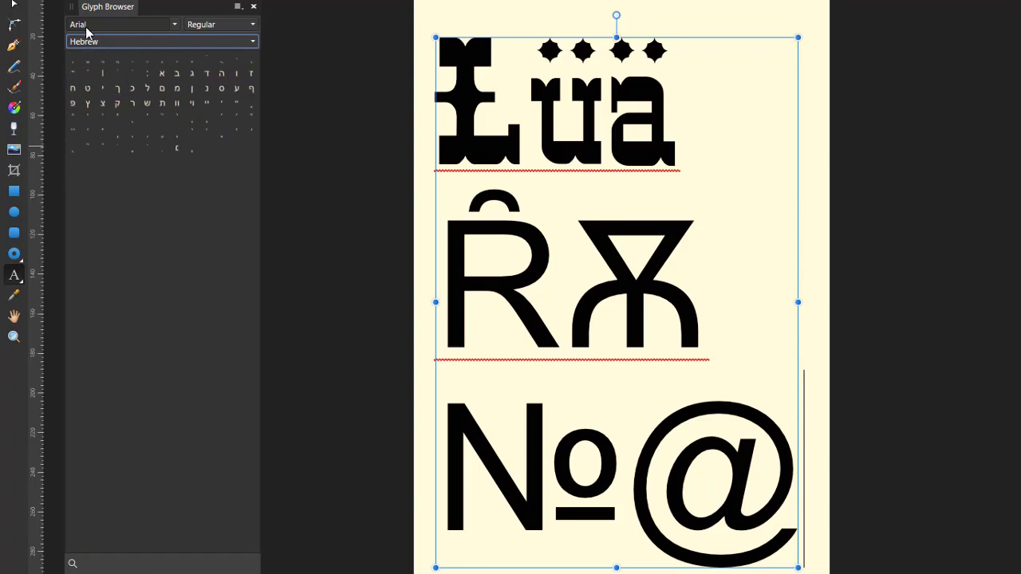
pyautogui.click(254, 44)
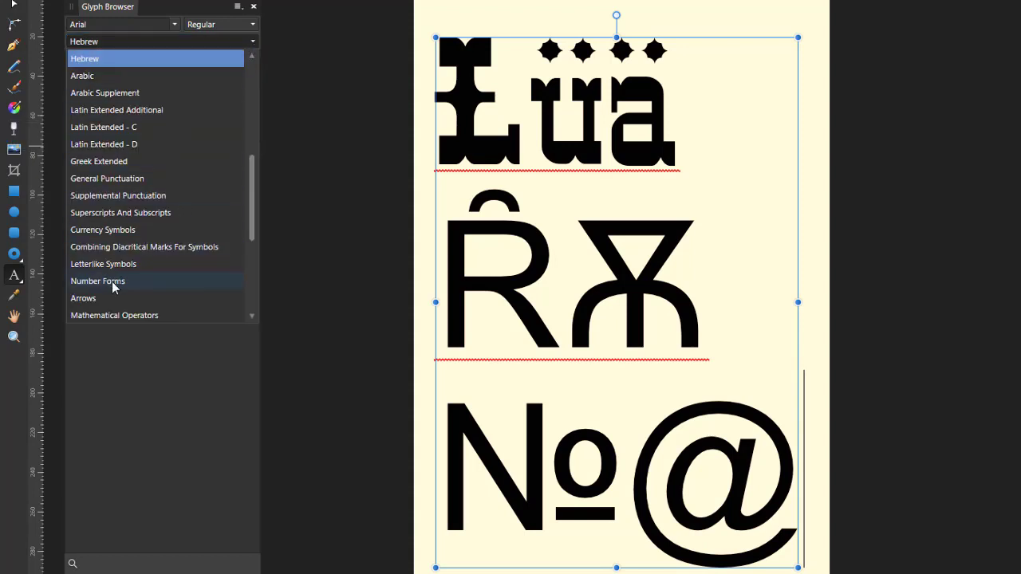
pyautogui.click(87, 284)
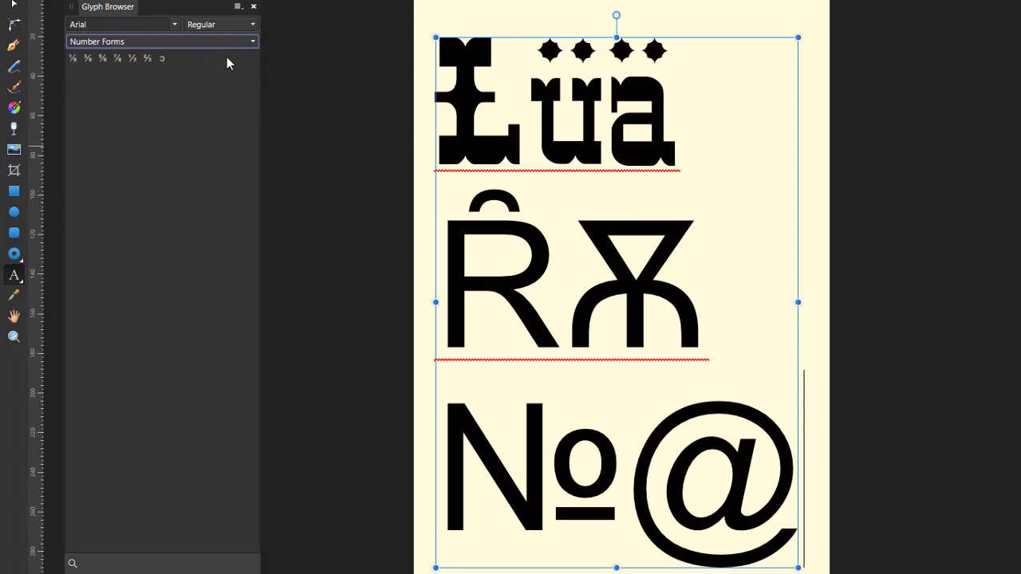
pyautogui.click(254, 42)
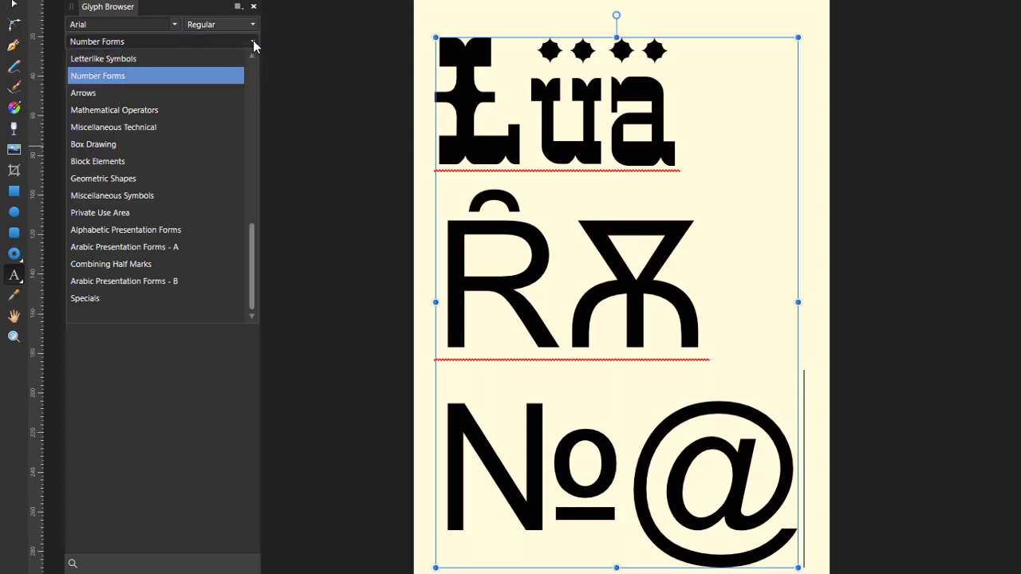
pyautogui.scroll(5, 235, 93)
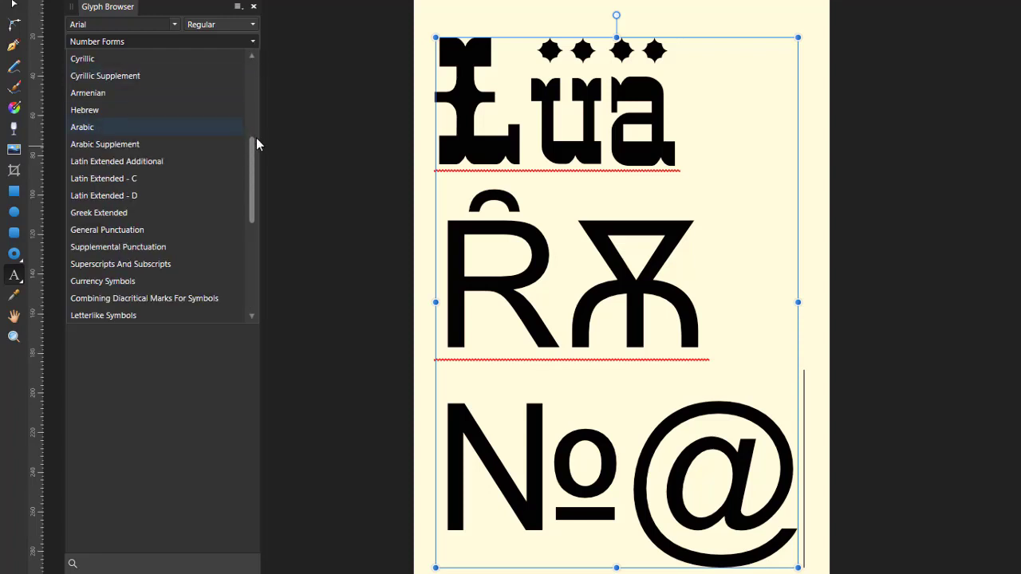
pyautogui.moveTo(255, 142); pyautogui.dragTo(255, 65)
pyautogui.click(156, 58)
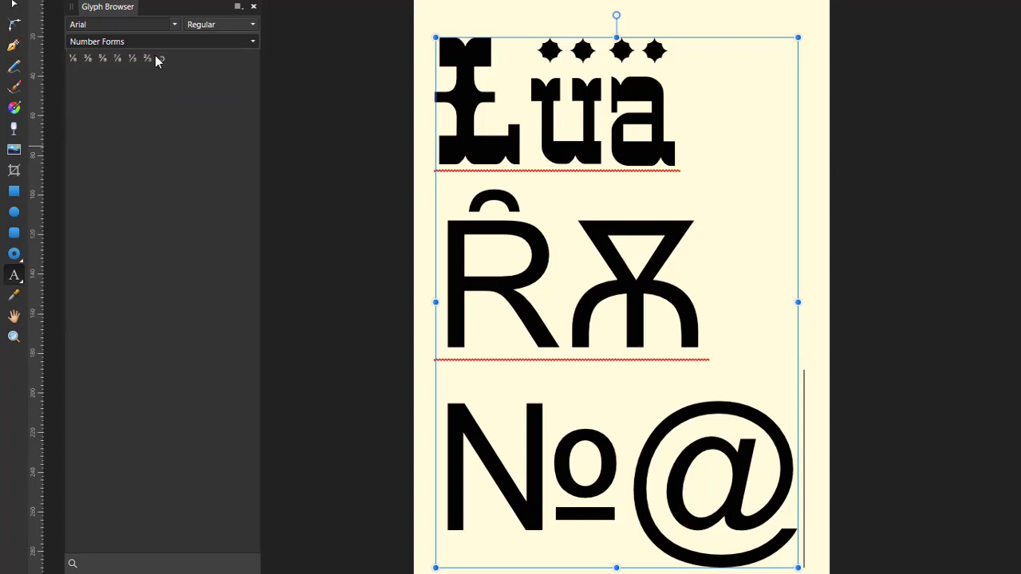
pyautogui.press('Home')
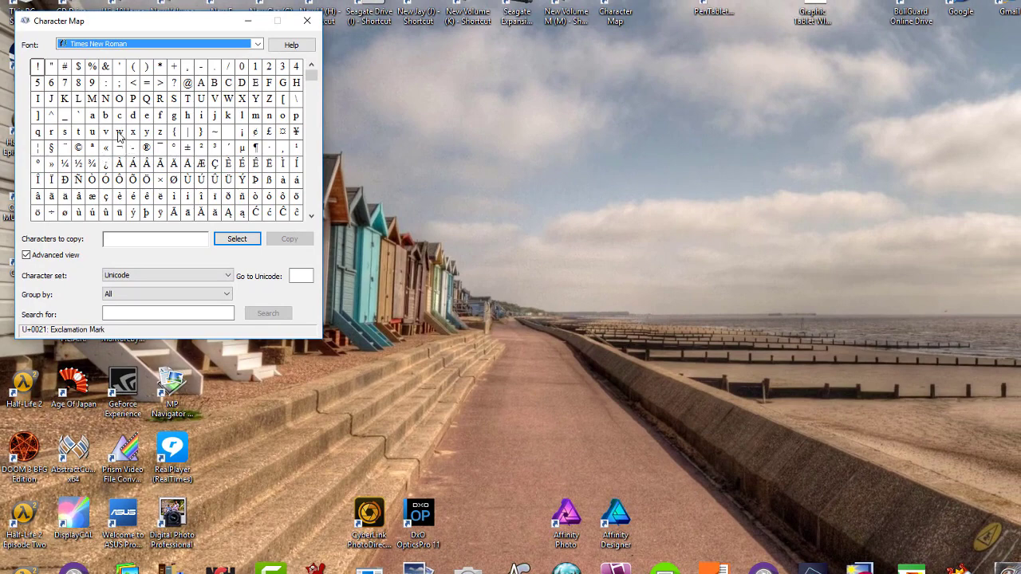
# Step: Read the © sign's code U+00A9 in Character Map, then go back to Affinity Designer
pyautogui.click(78, 149)
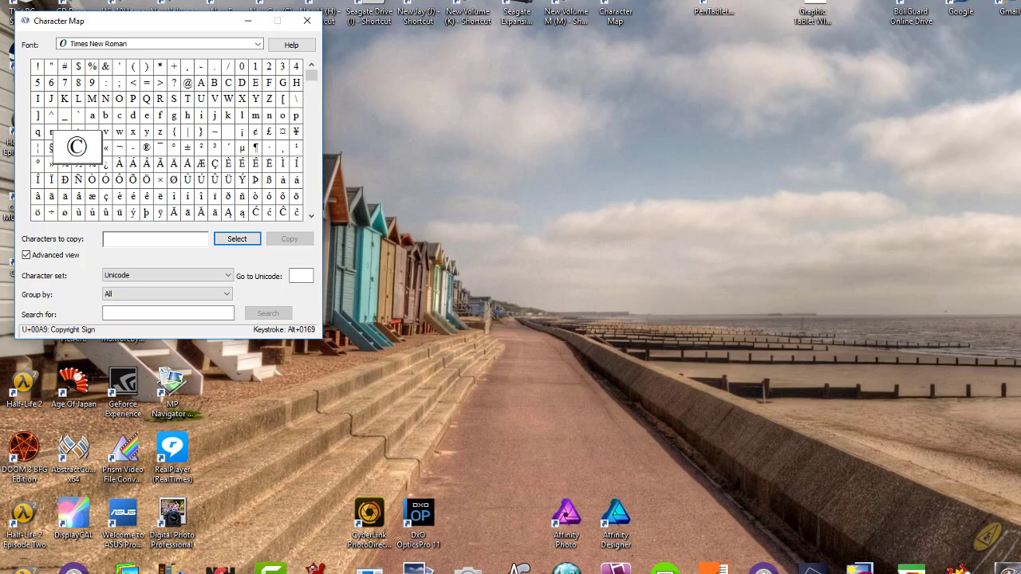
pyautogui.click(431, 568)
pyautogui.click(100, 570)
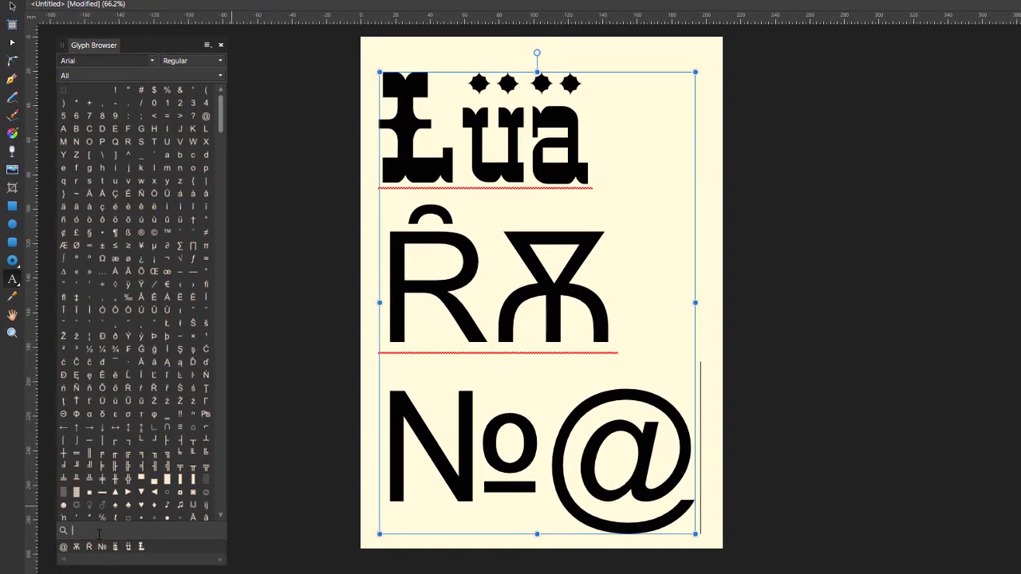
# Step: Search u+00a9 to insert © after @, narrow the frame to 183.2 mm, and close the glyph panel
pyautogui.write('u')
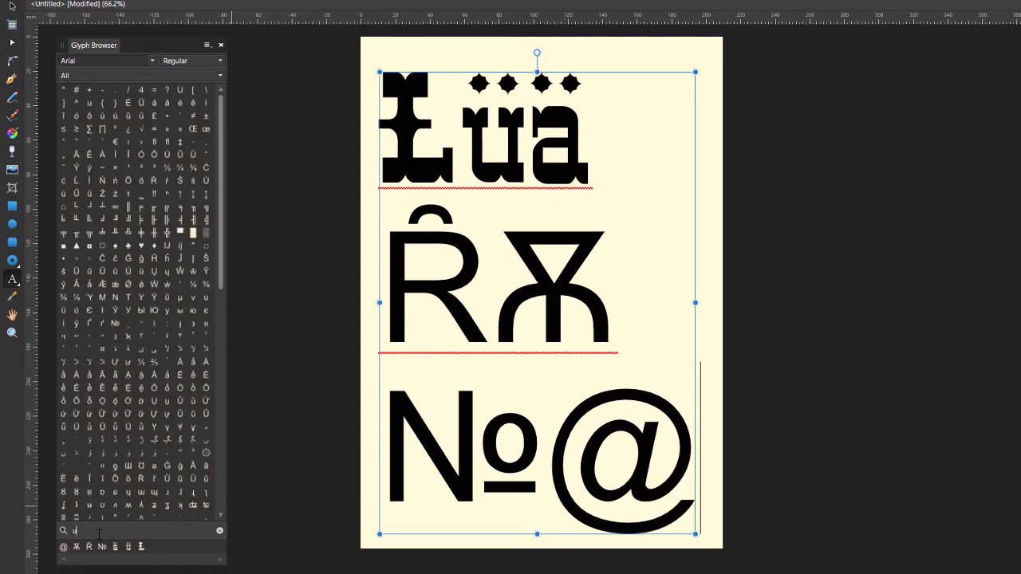
pyautogui.write('+')
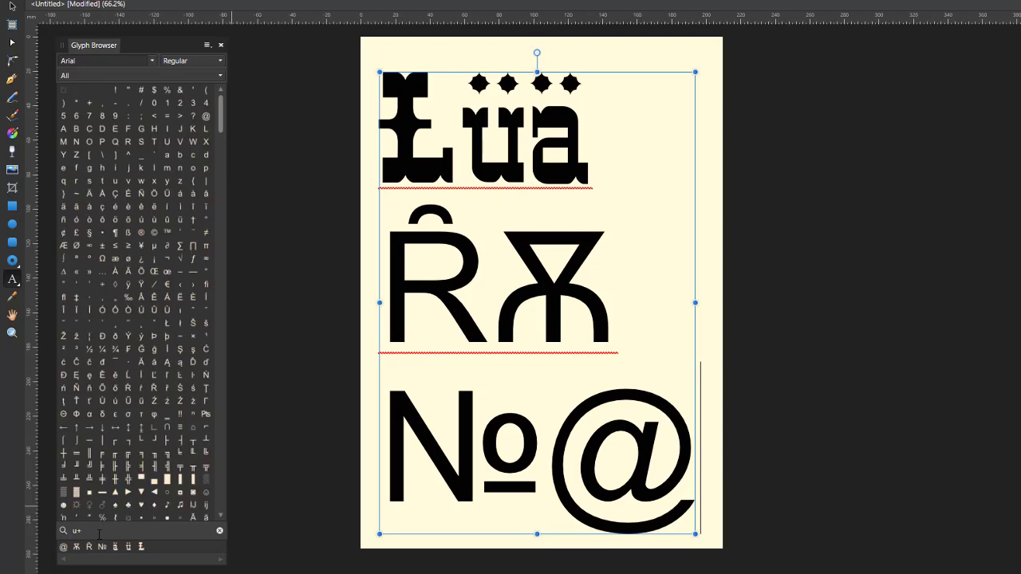
pyautogui.write('00a9')
pyautogui.doubleClick(155, 233)
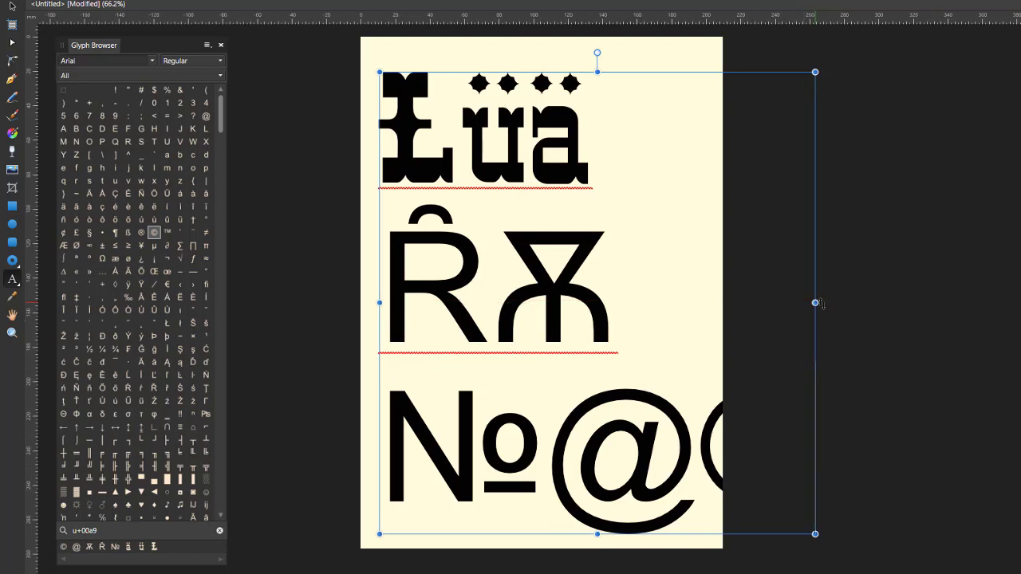
pyautogui.moveTo(815, 303); pyautogui.dragTo(696, 319)
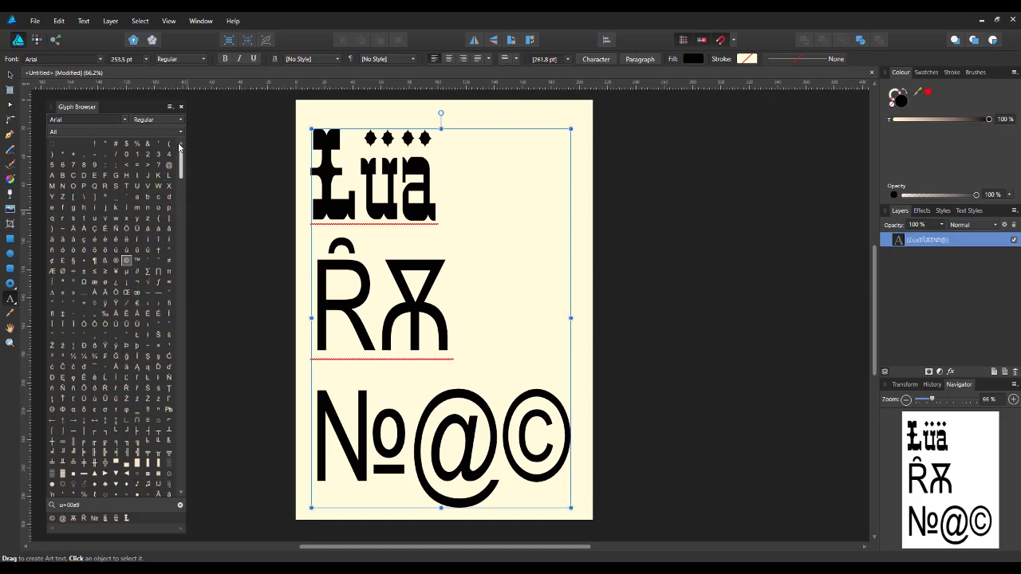
pyautogui.moveTo(143, 107); pyautogui.dragTo(156, 112)
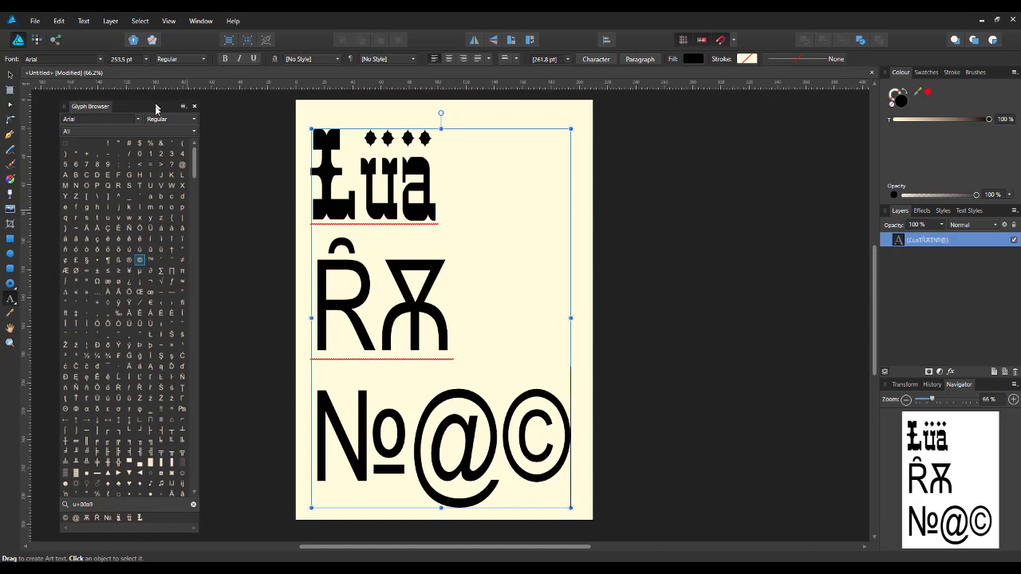
pyautogui.click(194, 112)
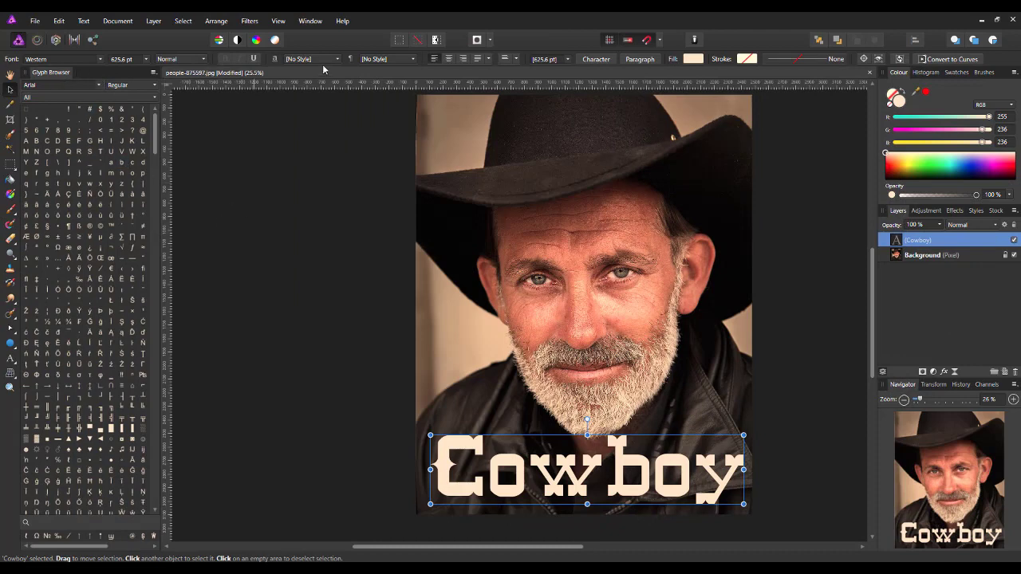
# Step: Turn off View > Studio > Glyph Browser in Affinity Photo
pyautogui.click(278, 24)
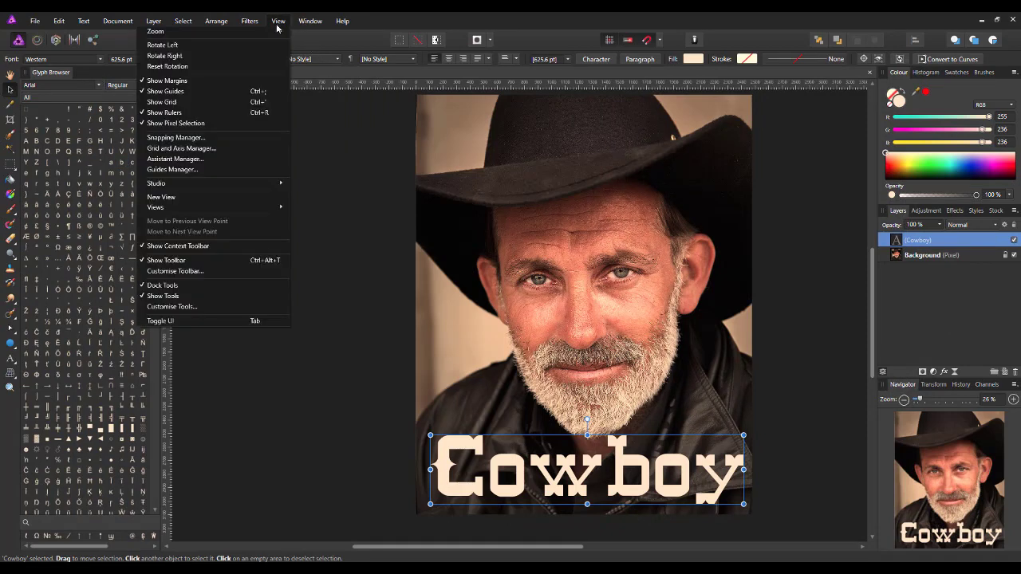
pyautogui.moveTo(268, 184)
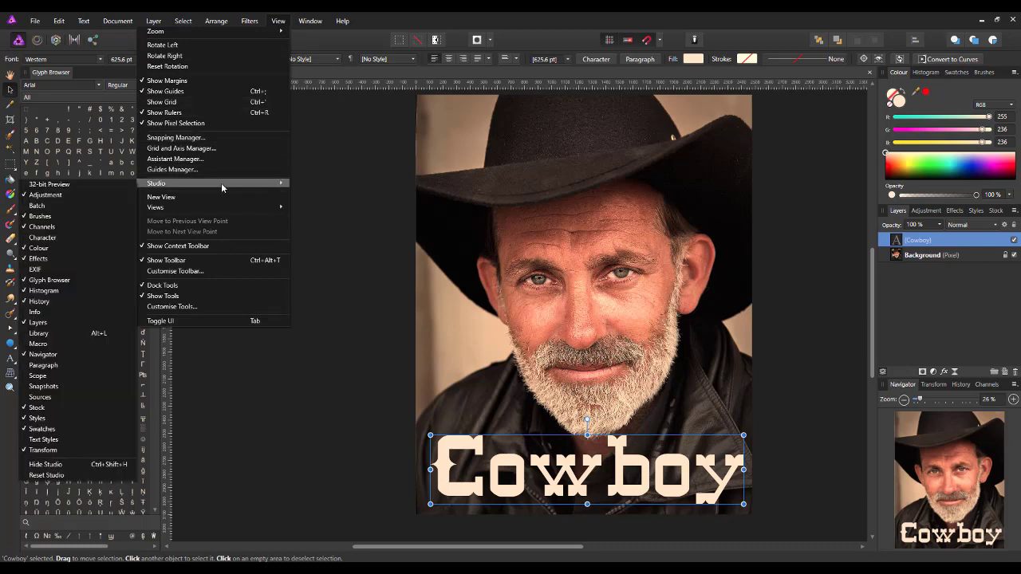
pyautogui.click(45, 281)
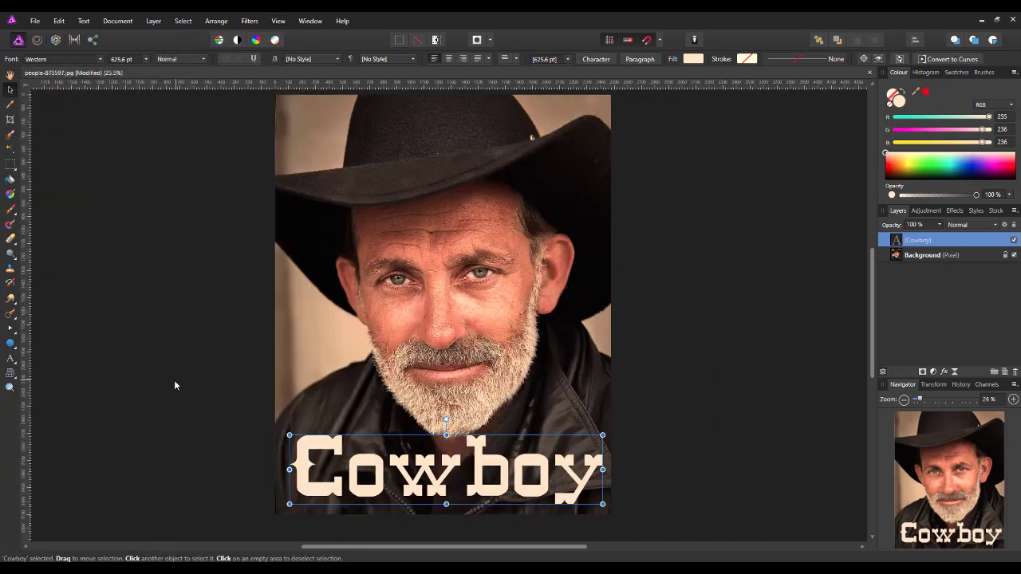